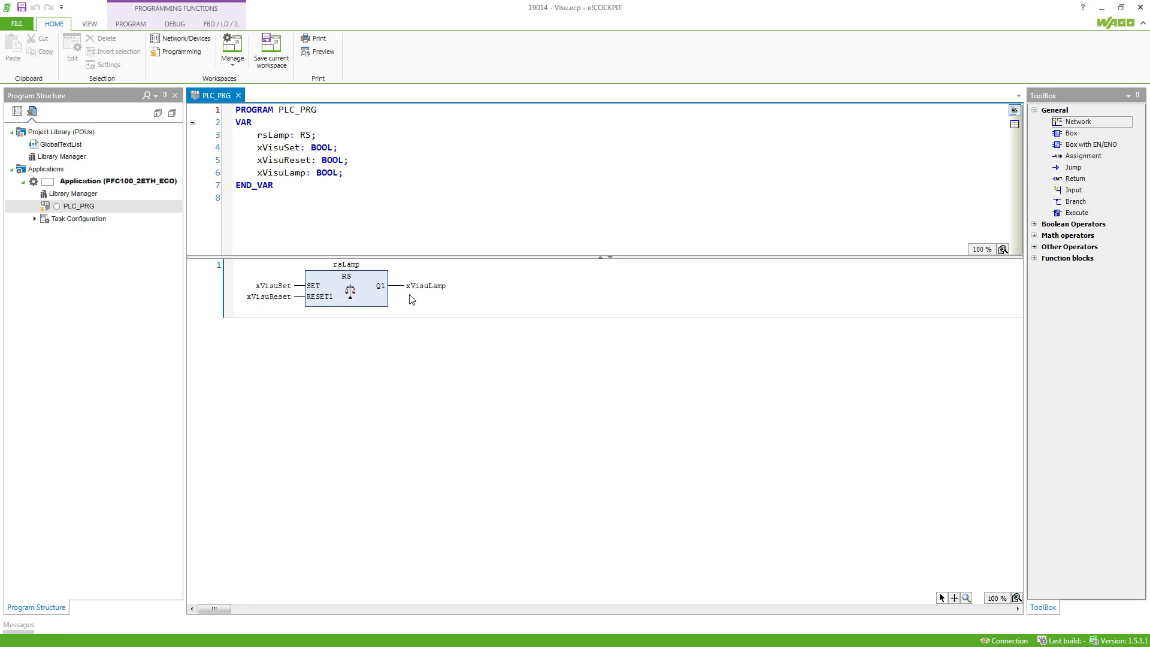
- Add a Visualization item named 'Visualization' under the PFC100 Application
left_click(148, 186)
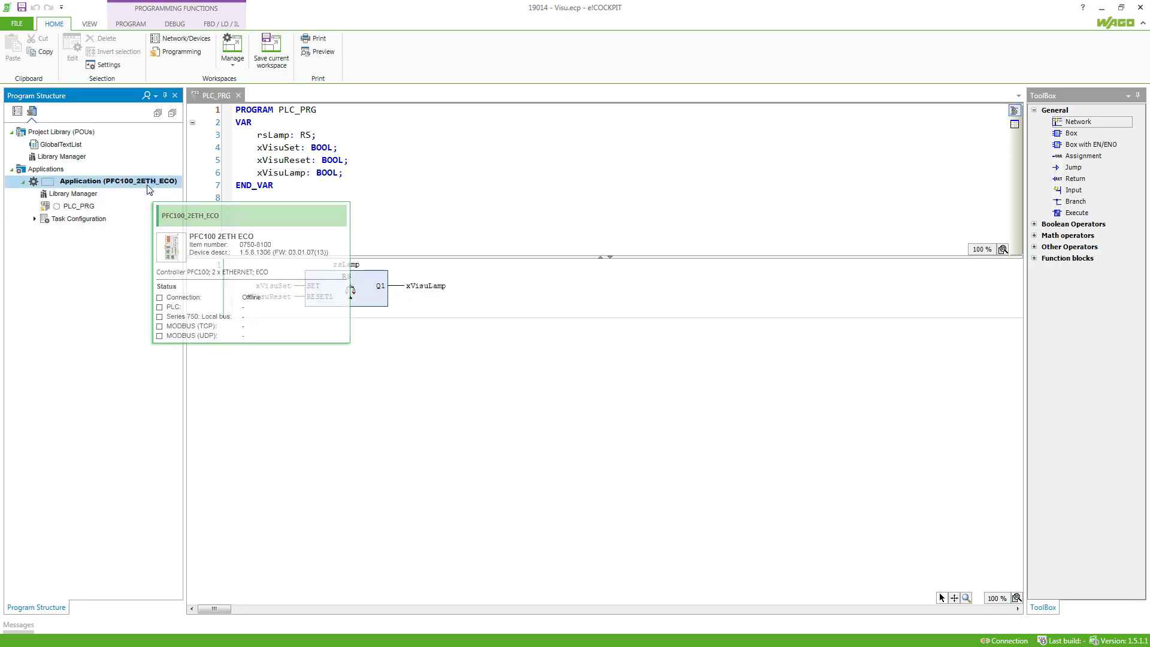
right_click(149, 189)
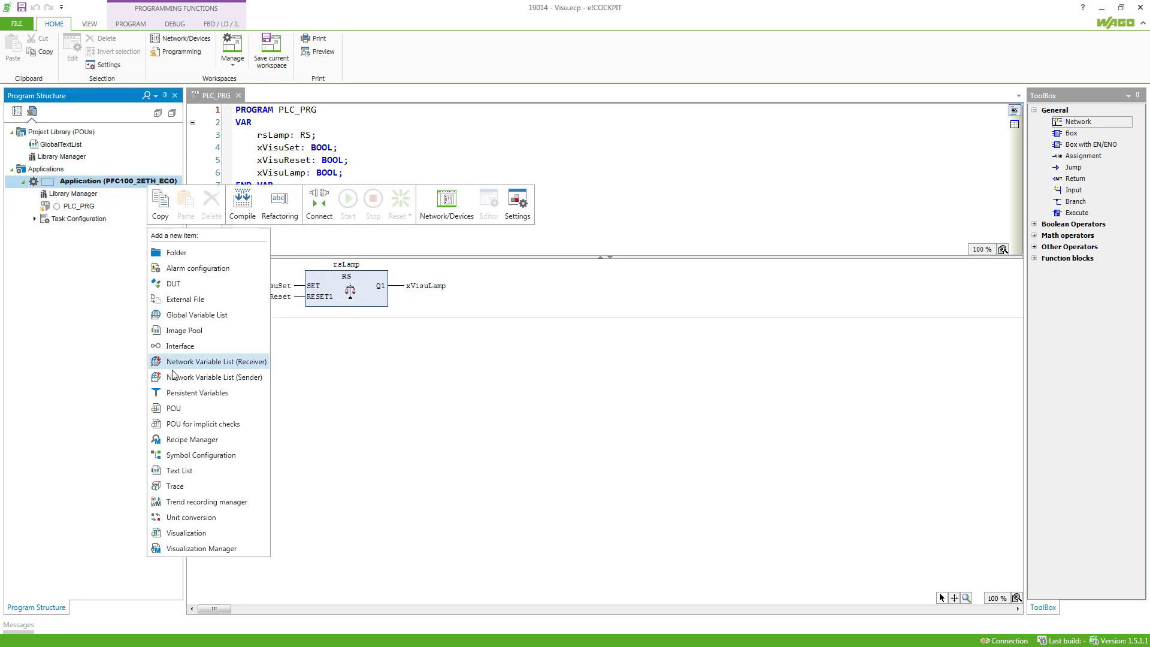
left_click(218, 538)
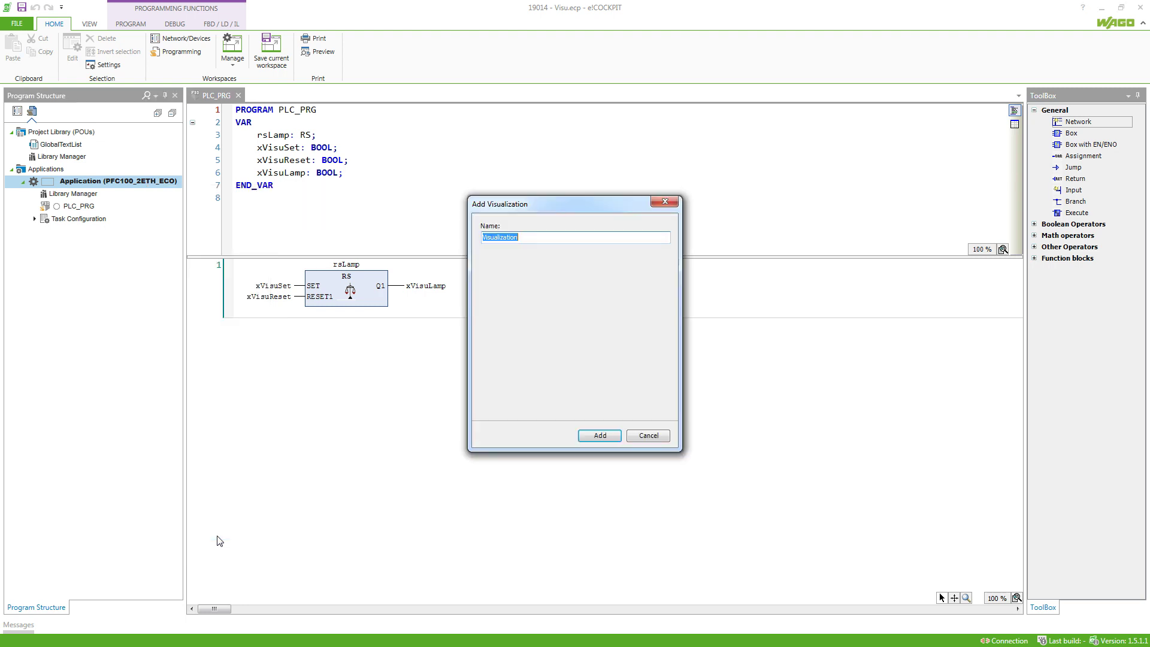
left_click(599, 436)
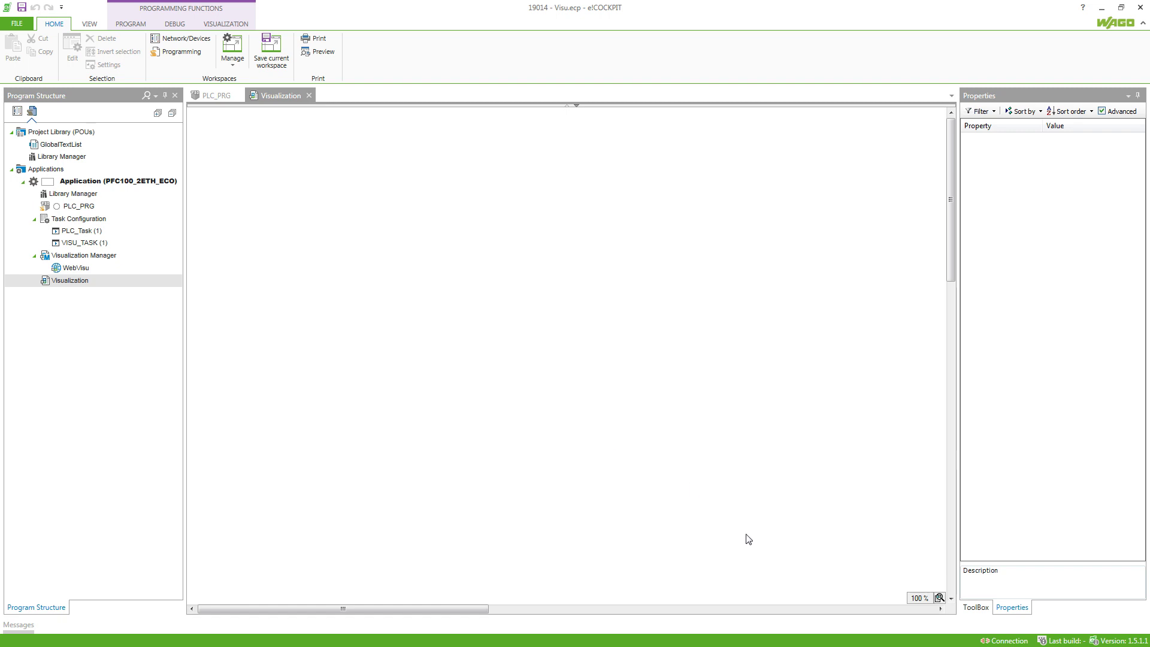
- Drag two Buttons and a Lamp from the ToolBox onto the canvas and align the buttons
left_click(978, 612)
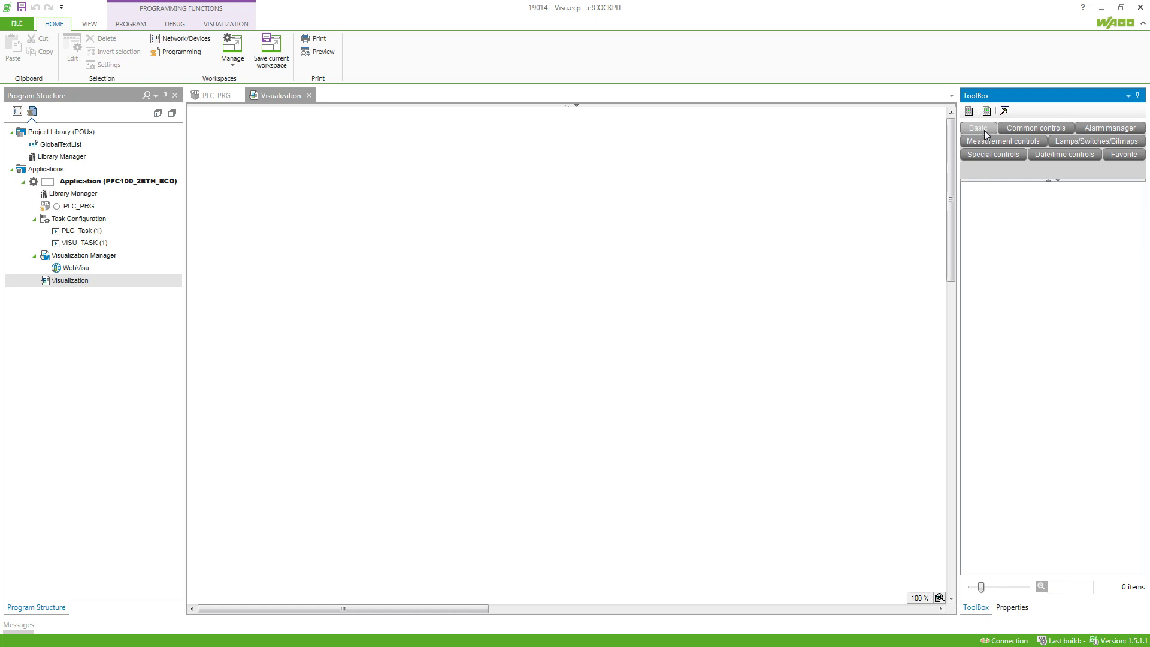
left_click(1014, 131)
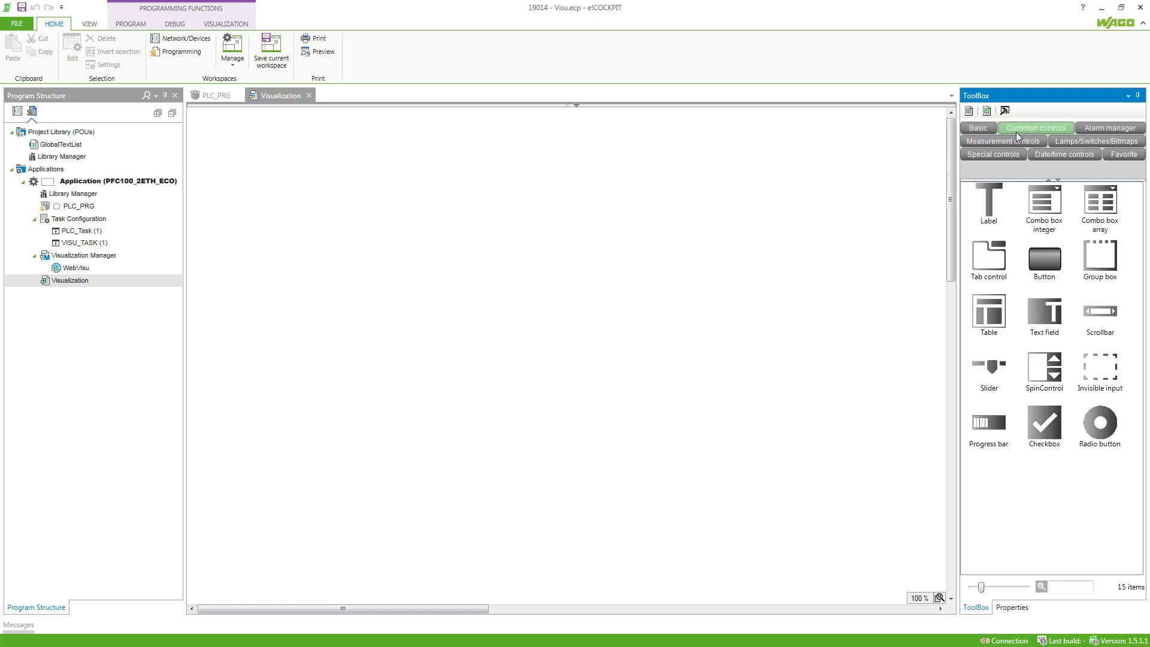
left_click_drag(1050, 272, 234, 134)
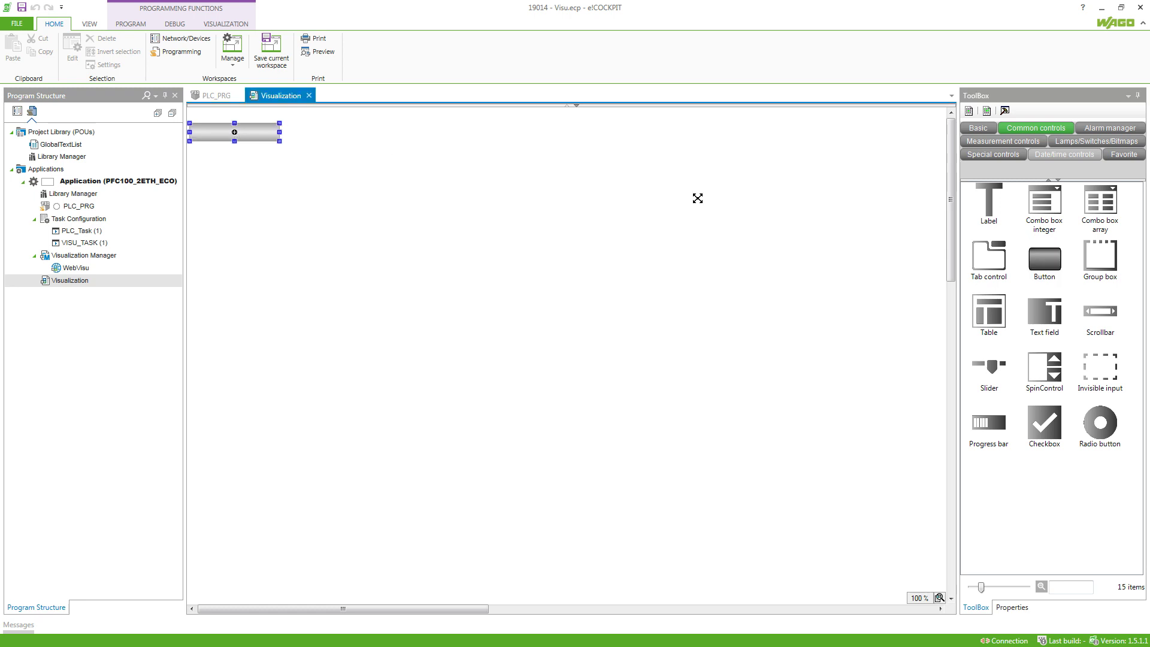
left_click_drag(718, 229, 255, 159)
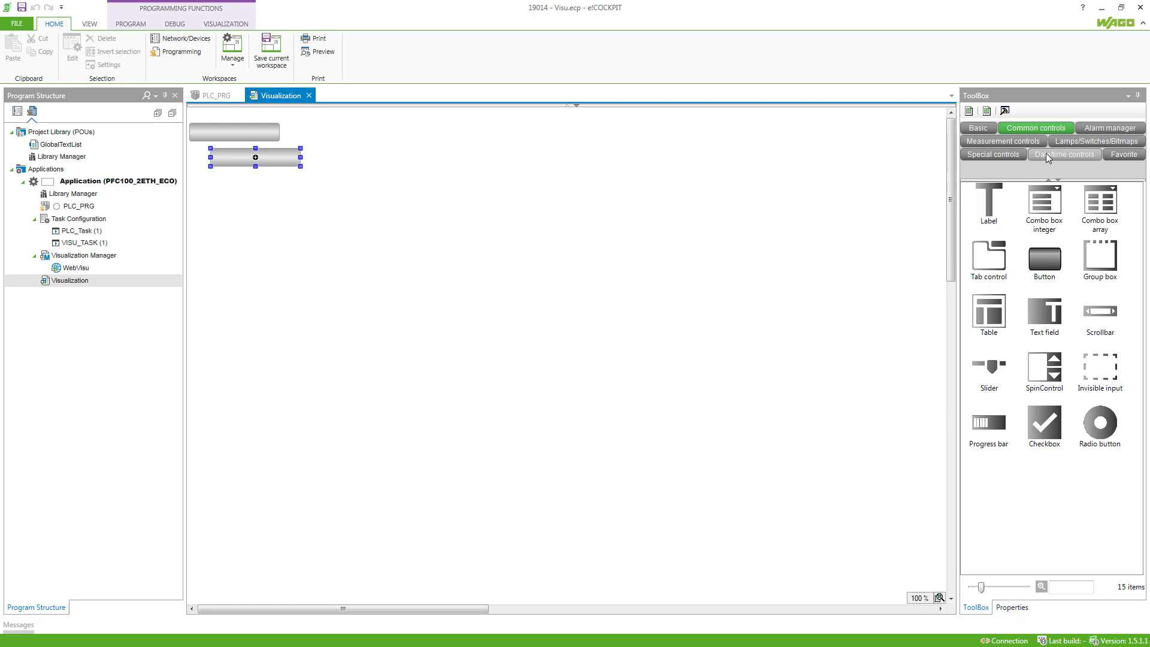
left_click(1068, 143)
left_click_drag(1042, 198, 343, 142)
left_click_drag(261, 132, 333, 153)
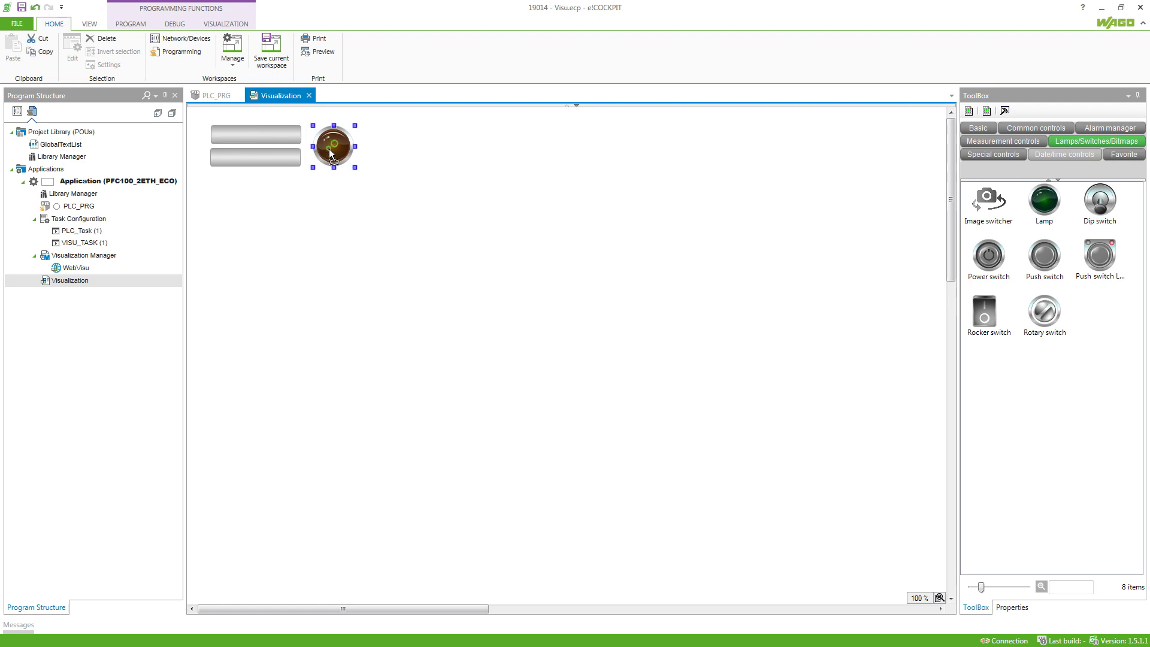
left_click(264, 137)
- Set the upper button's Text property to 'On'
left_click(1012, 608)
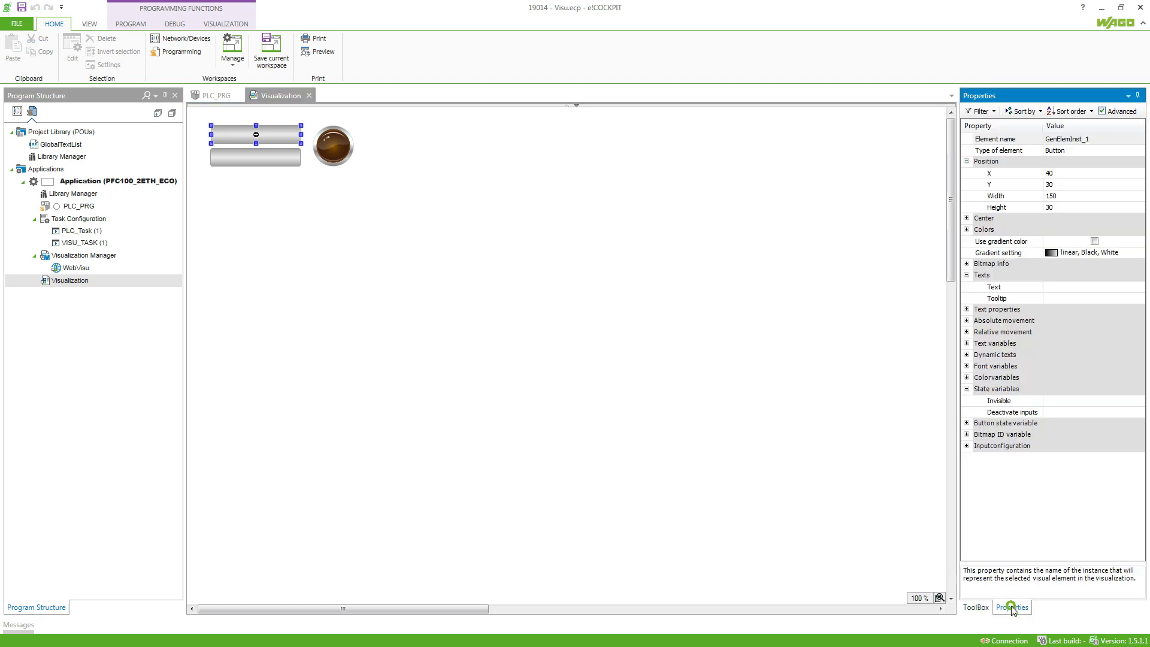
left_click(1062, 288)
type("On")
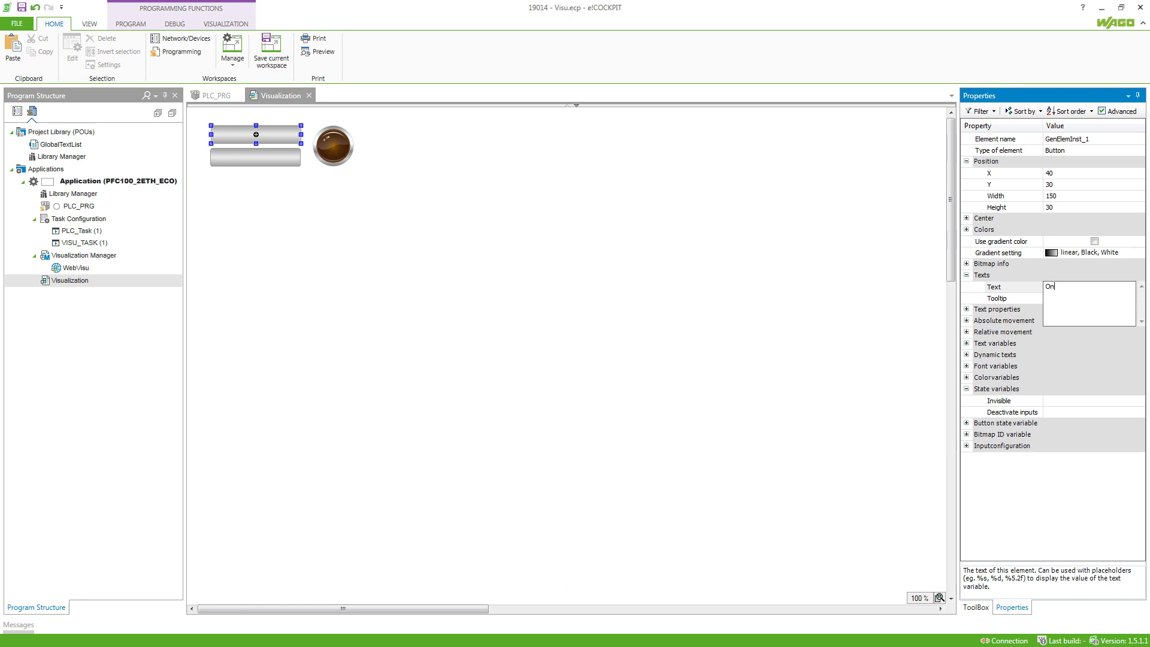
left_click(1096, 400)
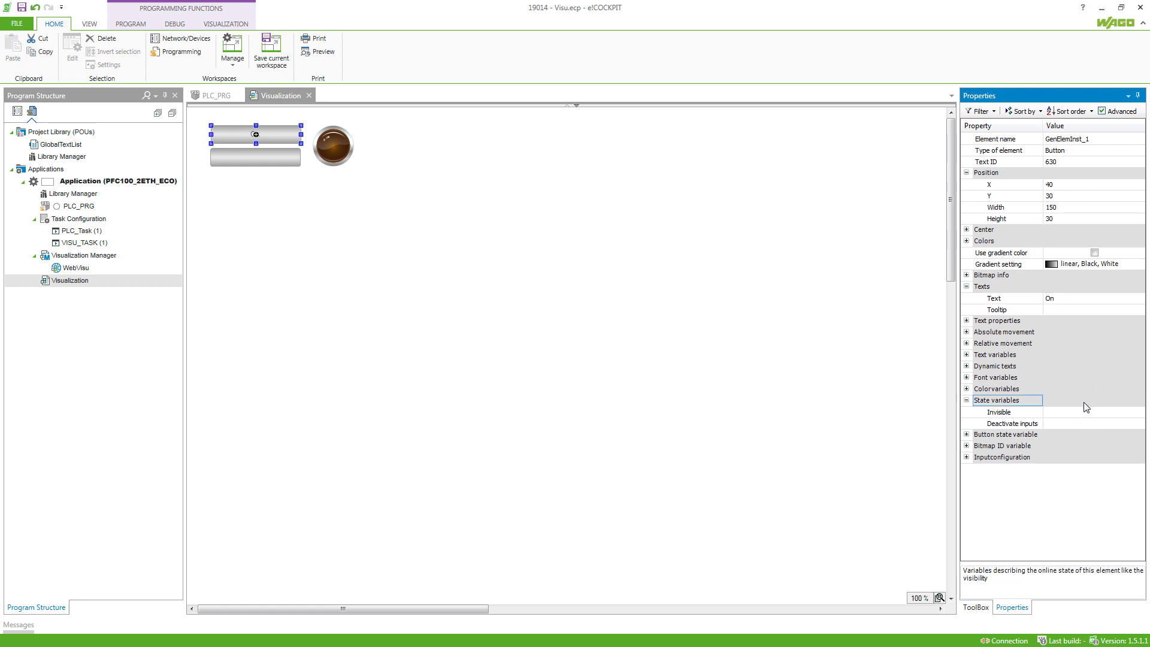
- Bind the upper button's Tap variable to PLC_PRG.xVisuSet
left_click(966, 457)
left_click(978, 526)
left_click(1052, 504)
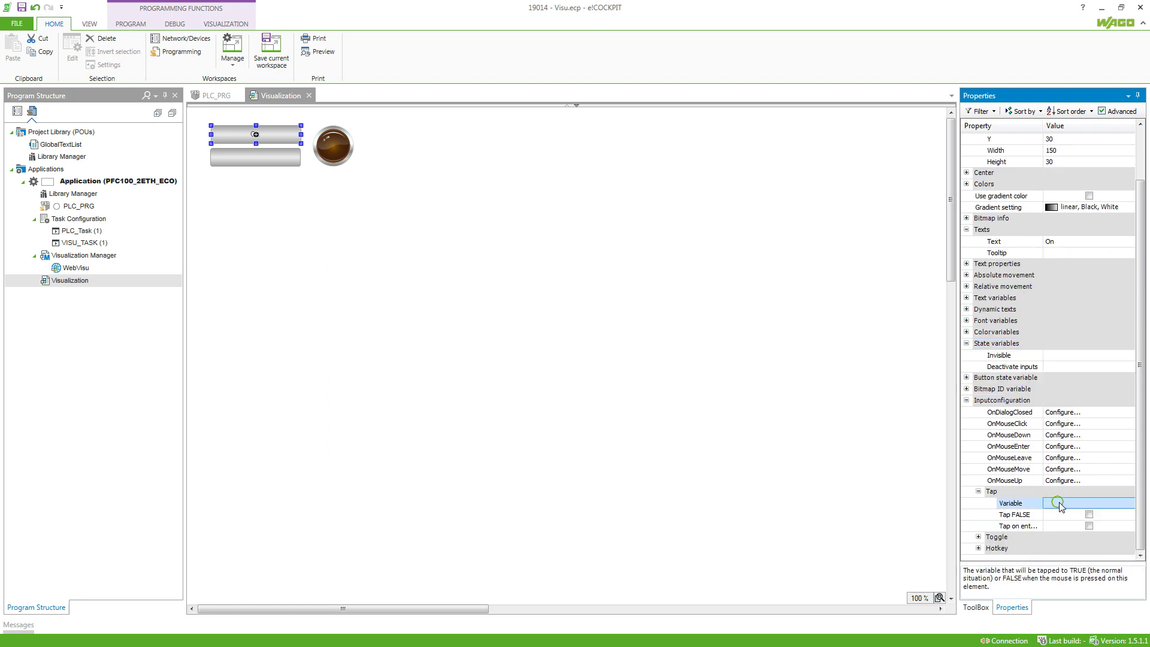
left_click(1107, 506)
left_click(1129, 504)
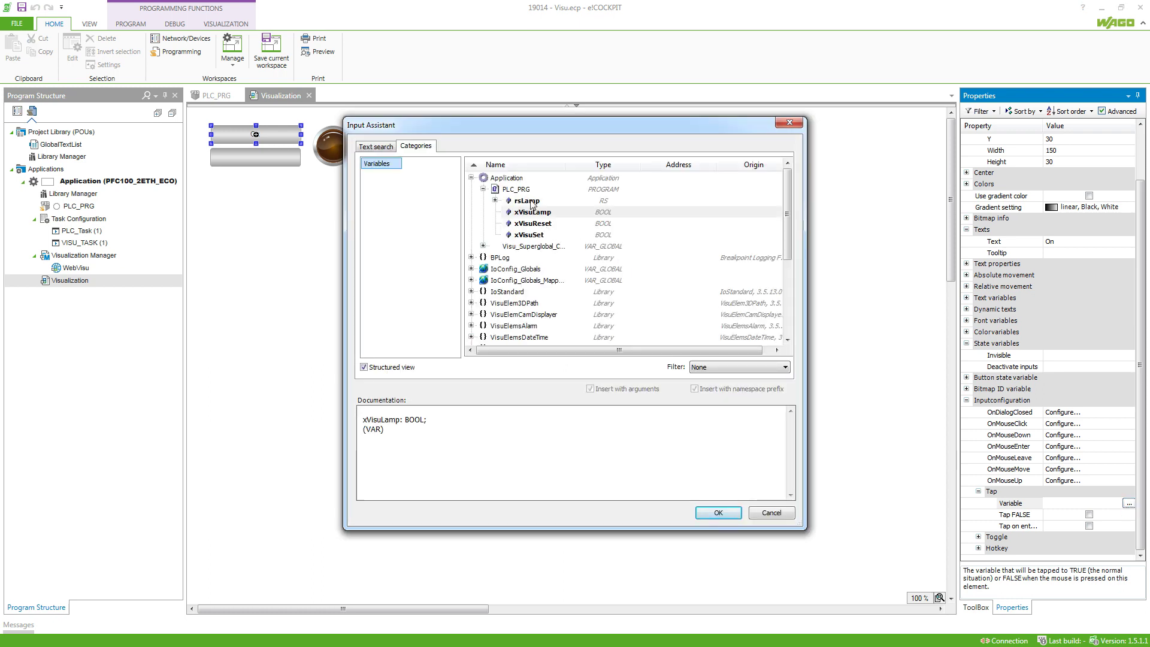
left_click(547, 237)
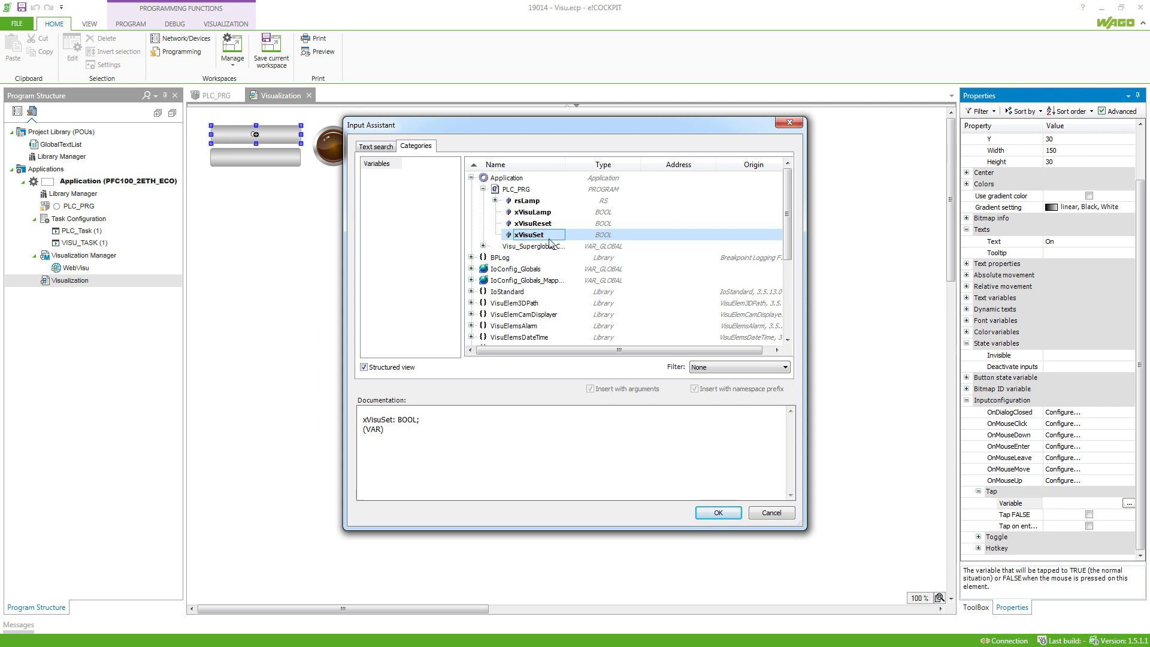
left_click(716, 513)
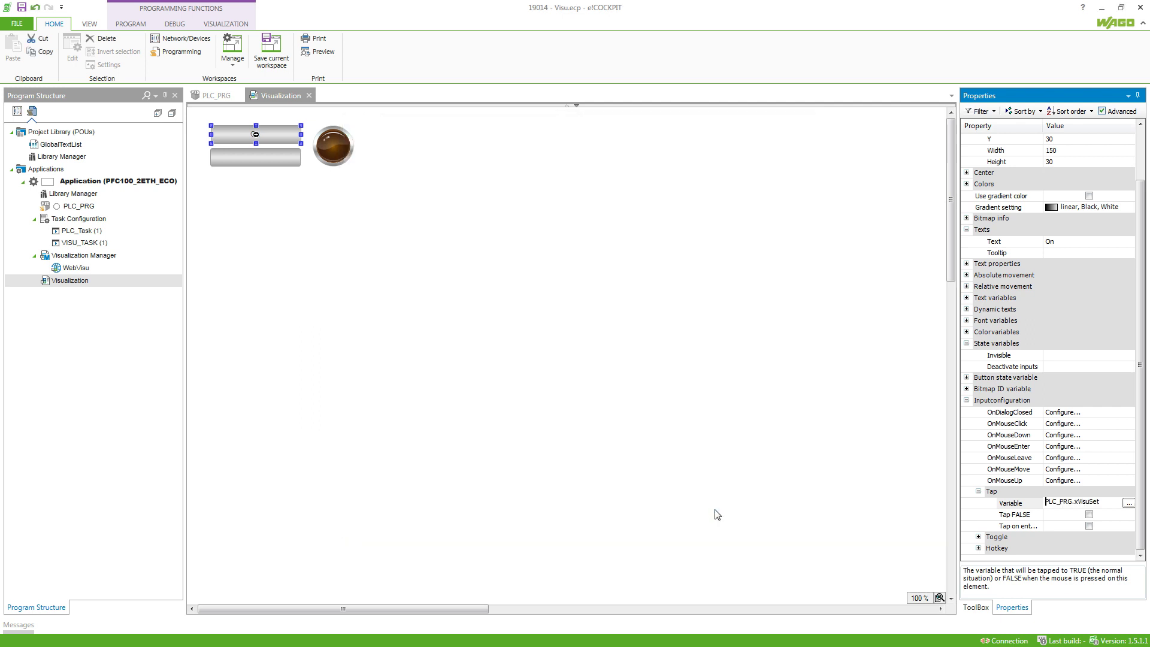
left_click(275, 158)
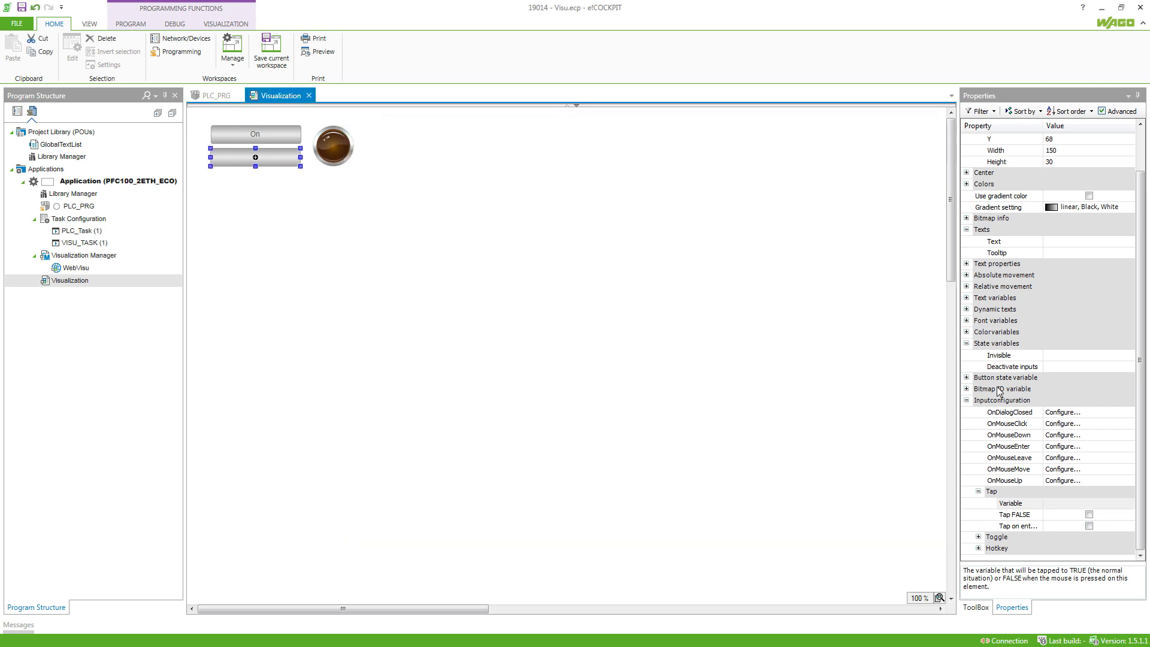
- Caption the lower button 'Off' and bind its Tap variable to xVisuReset
left_click(1053, 241)
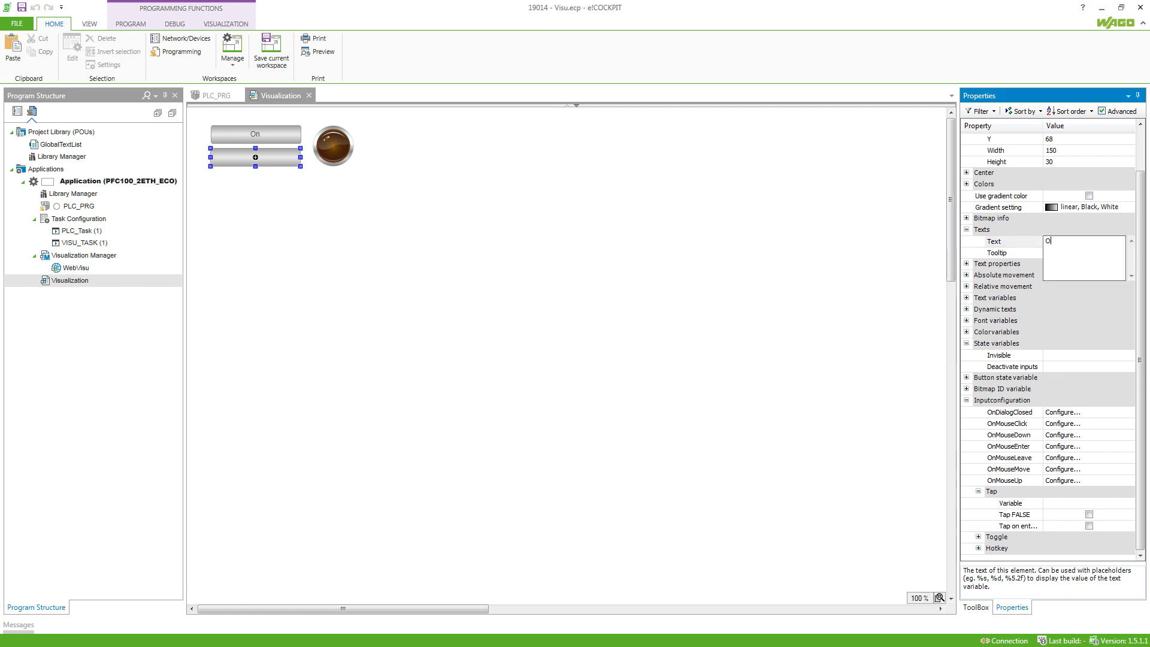
type("Off")
left_click(1108, 503)
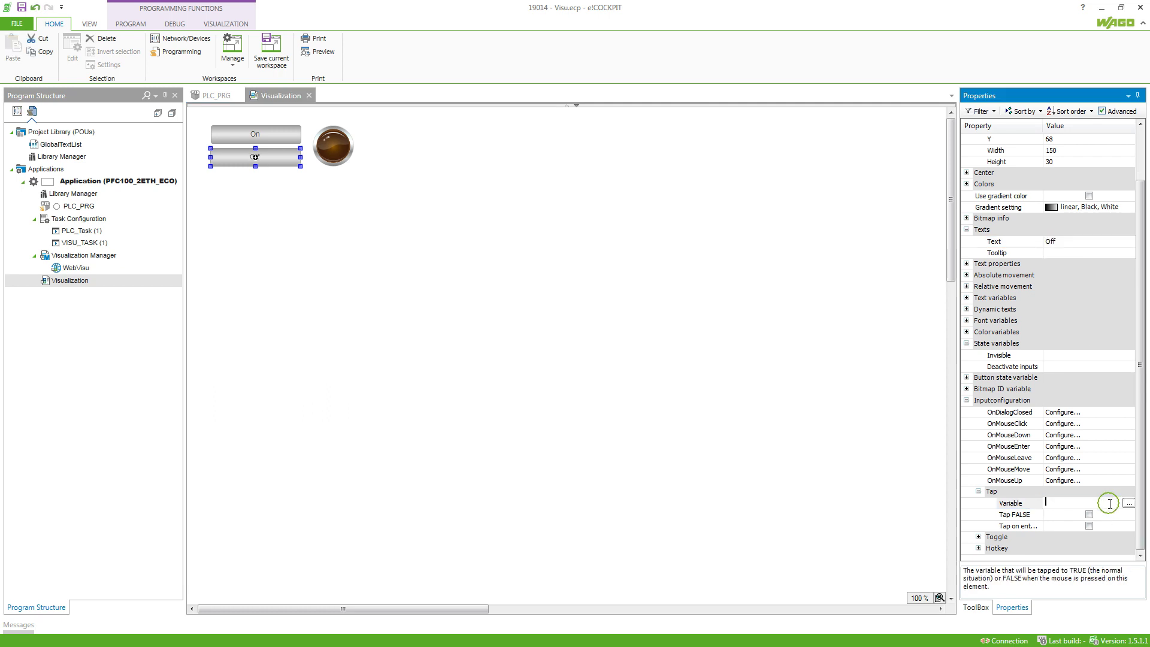
left_click(1129, 503)
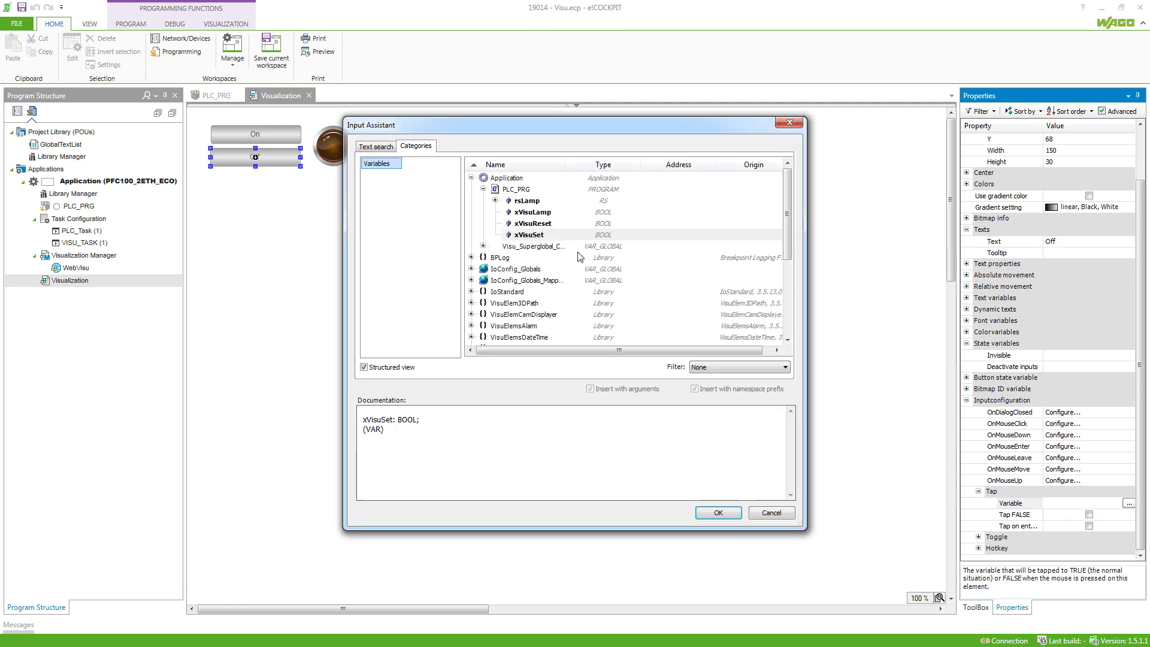
left_click(533, 223)
left_click(708, 513)
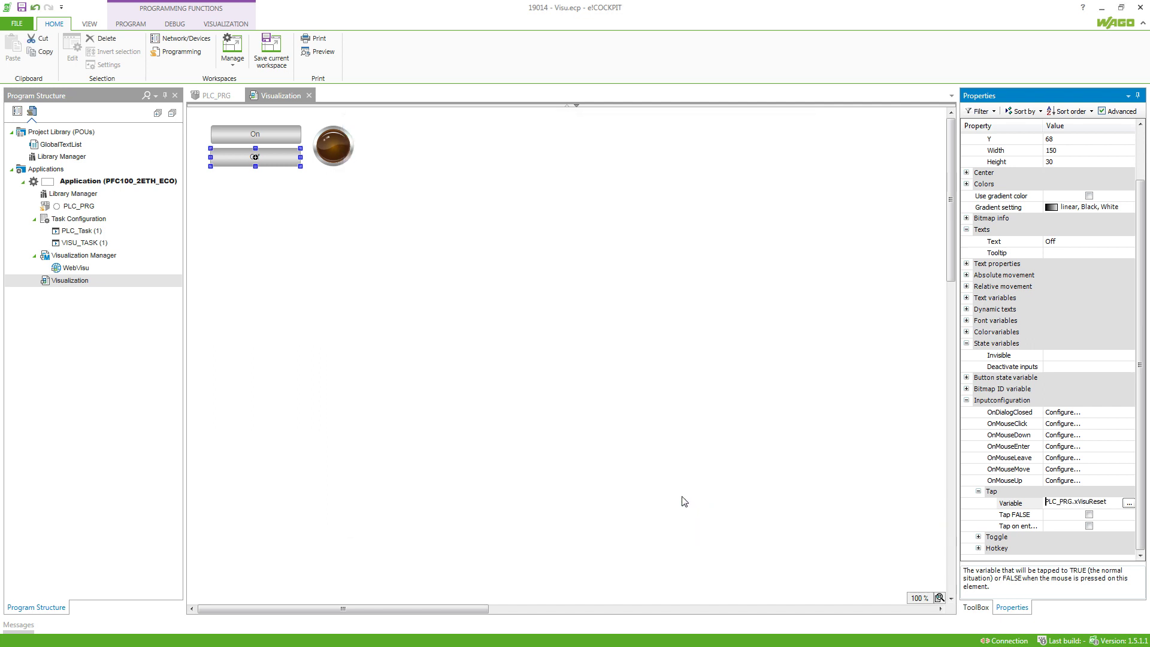
- Set the lamp's Variable to PLC_PRG.xVisuLamp
left_click(339, 148)
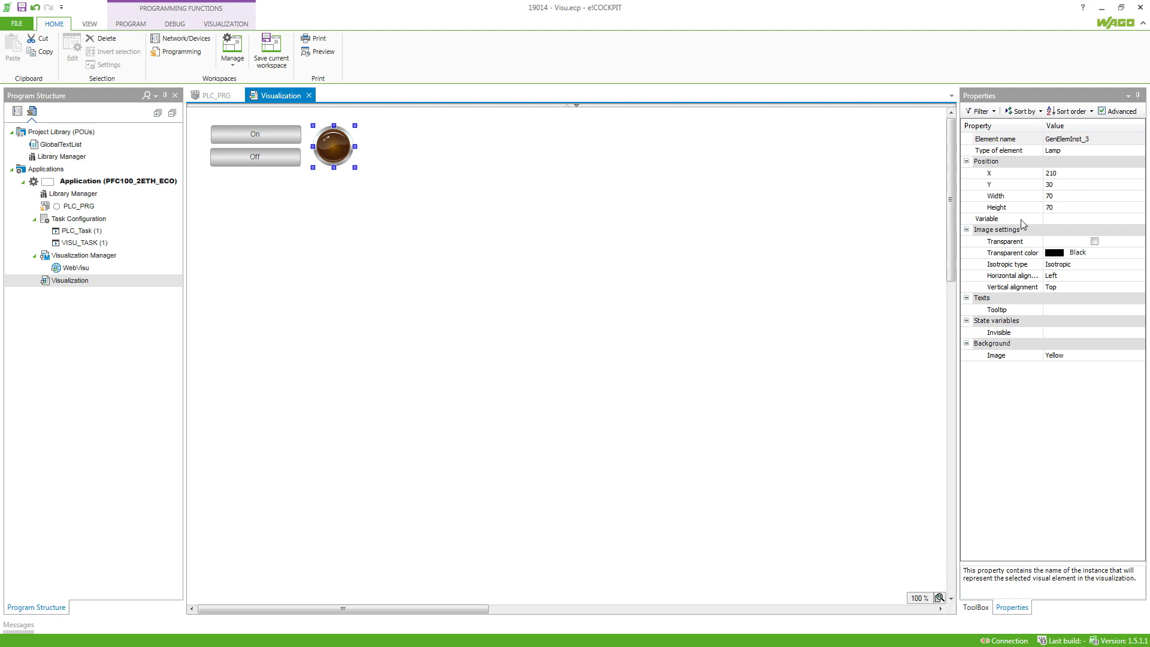
left_click(1069, 219)
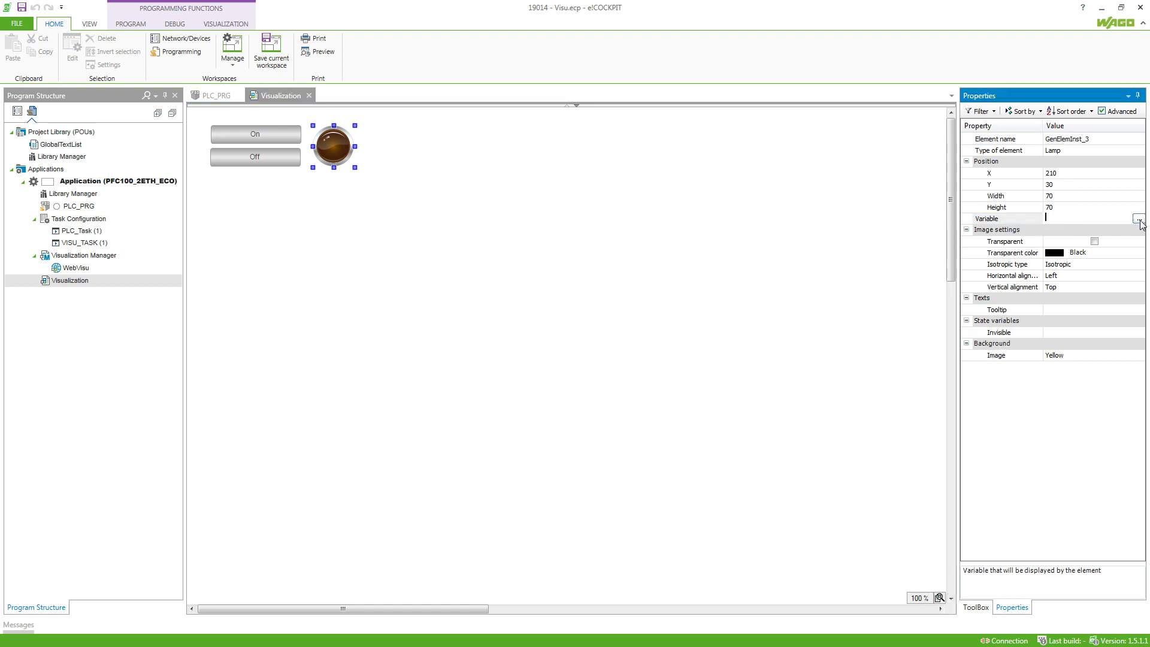
left_click(1138, 220)
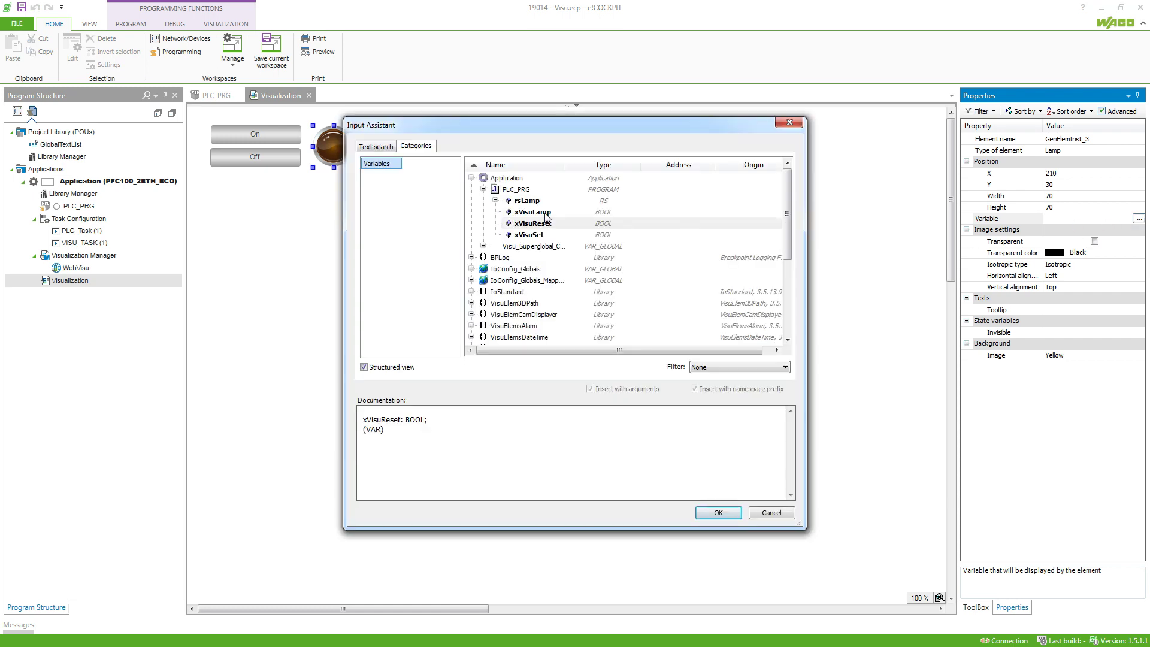
left_click(543, 213)
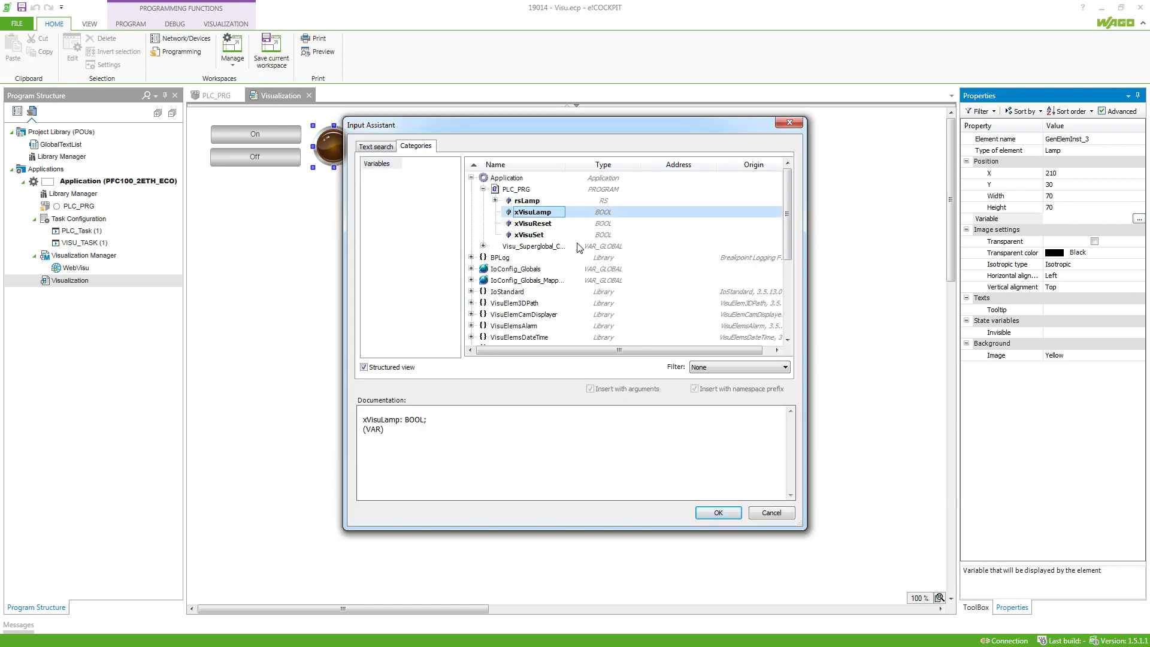
left_click(717, 513)
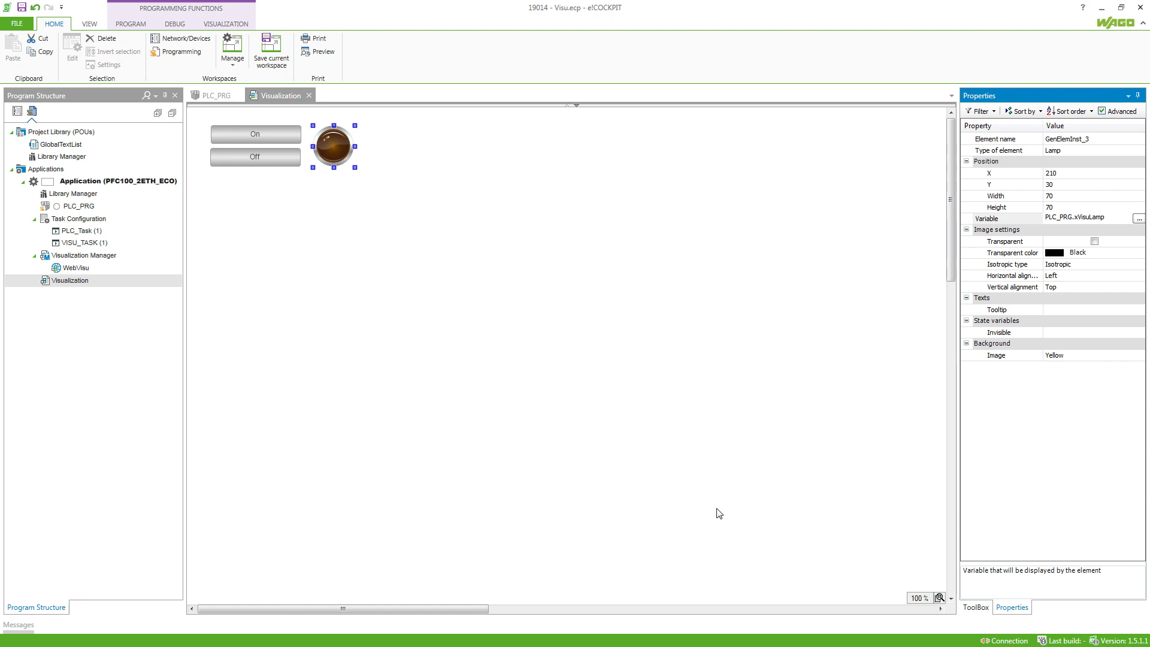
left_click(719, 513)
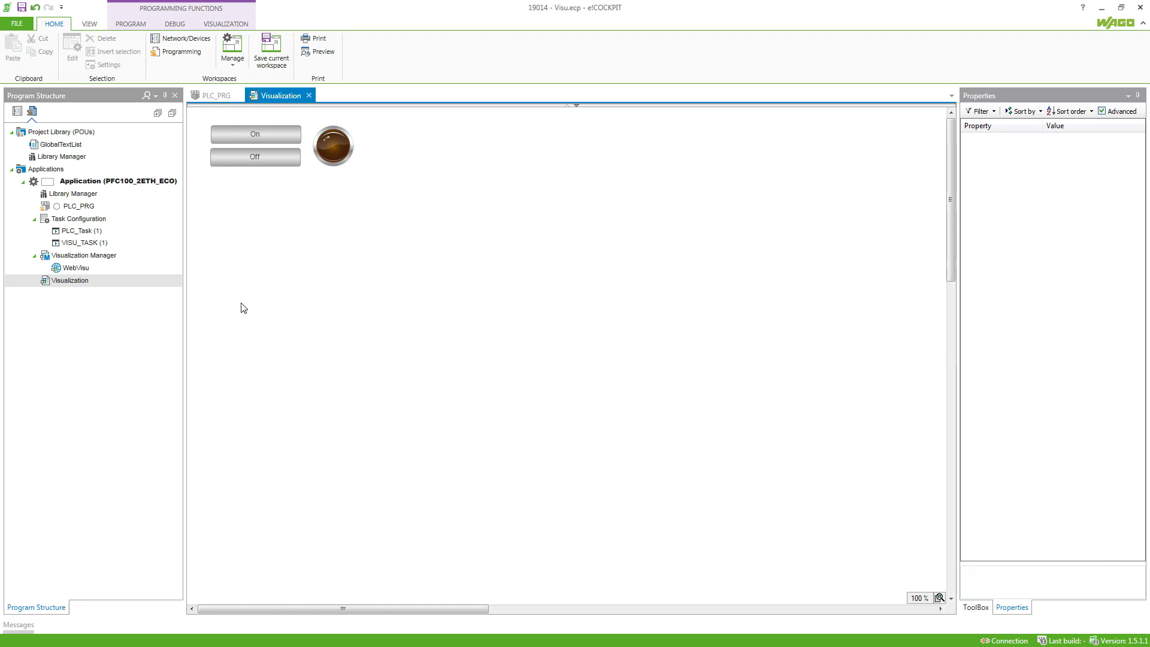
- Connect to the PFC100, download and start the application, then toggle On and Off
right_click(137, 182)
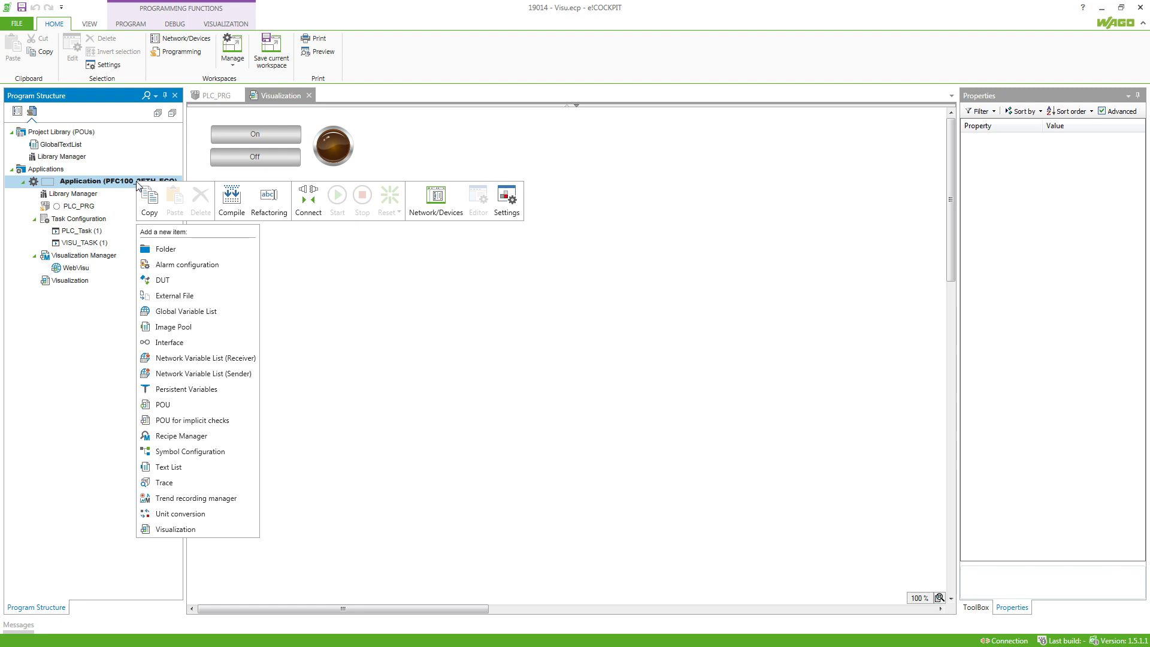
left_click(314, 197)
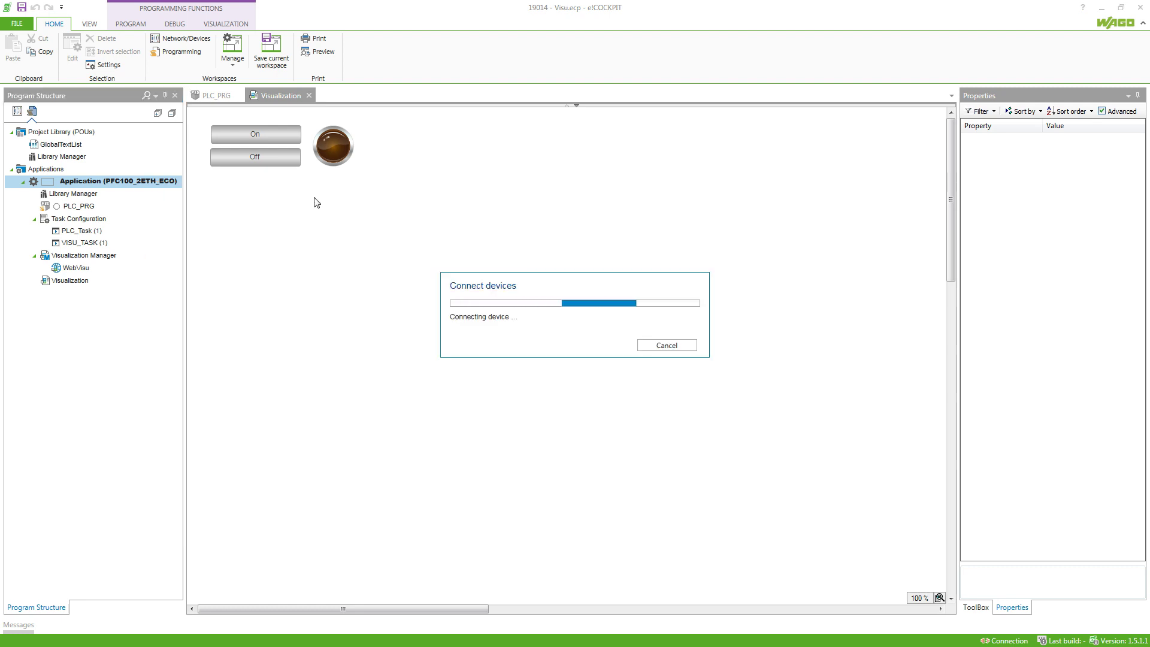
left_click(551, 354)
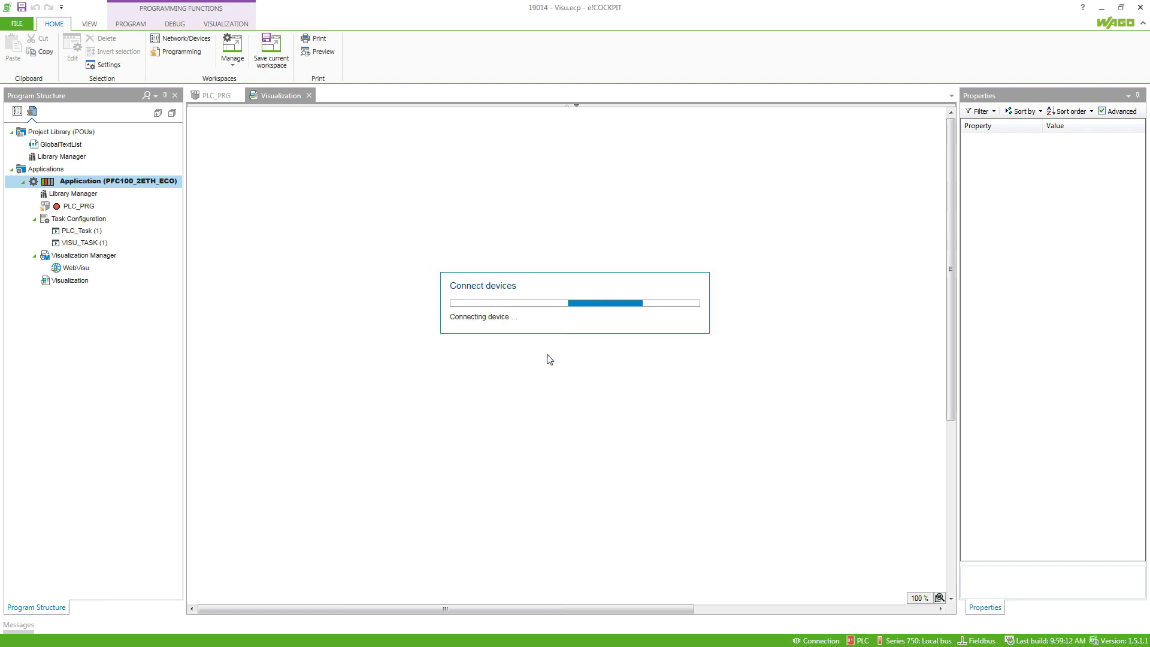
left_click(103, 40)
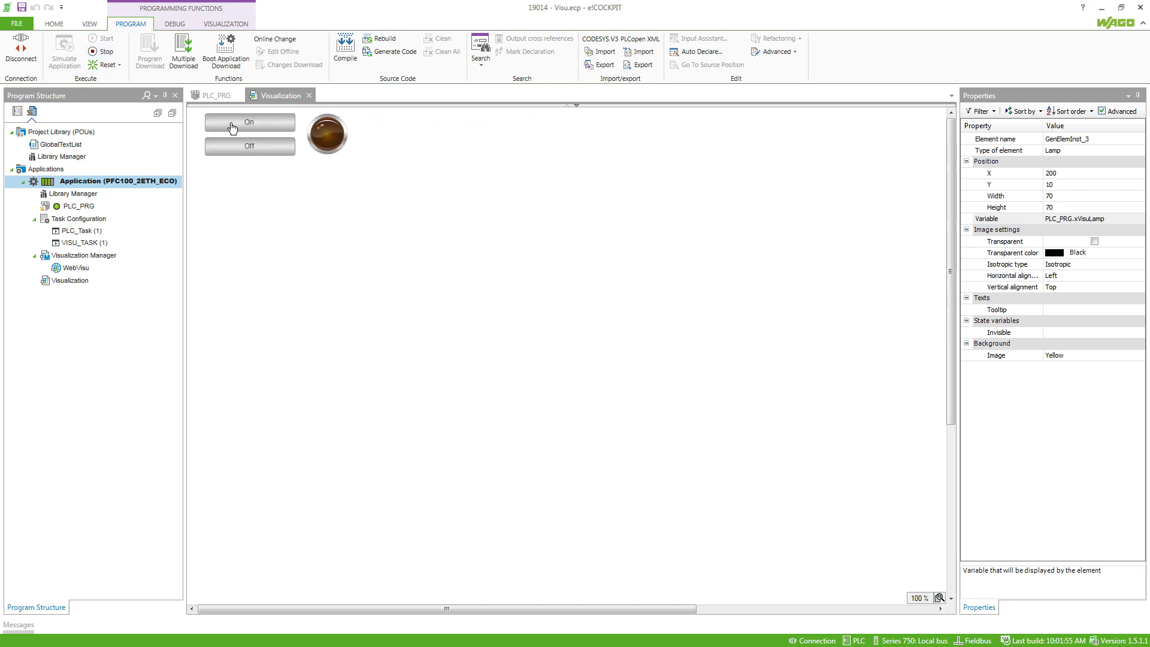
left_click(231, 126)
left_click(248, 145)
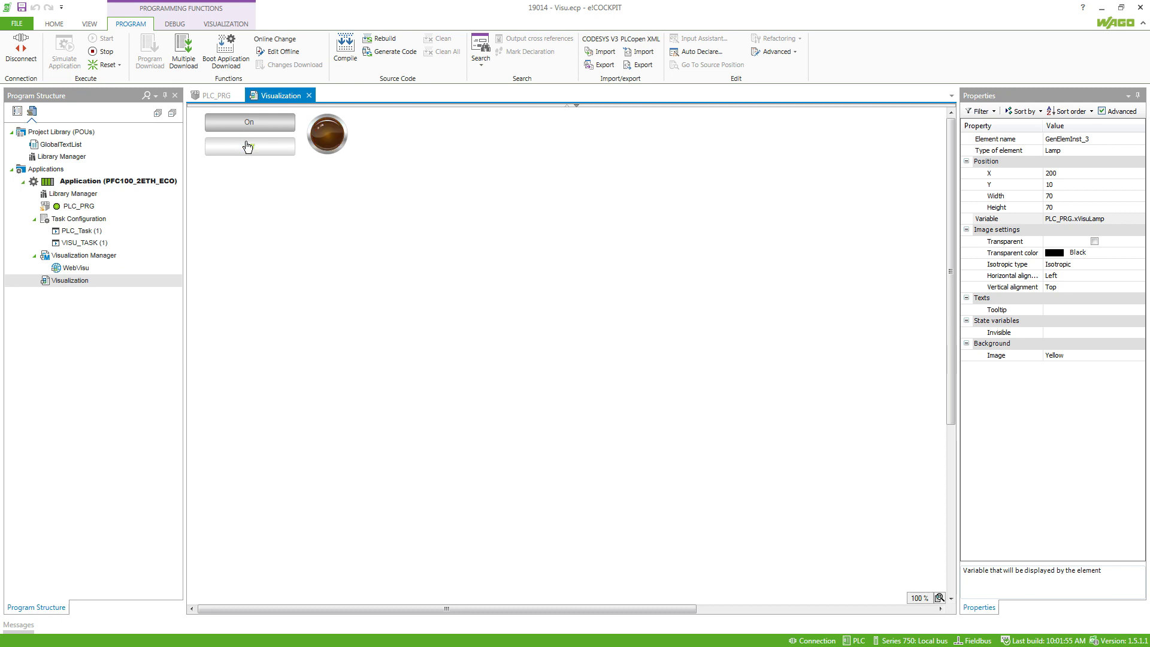
- Float the Visualization beside PLC_PRG and press On, then Off, watching the latch variables
left_click_drag(282, 96, 595, 351)
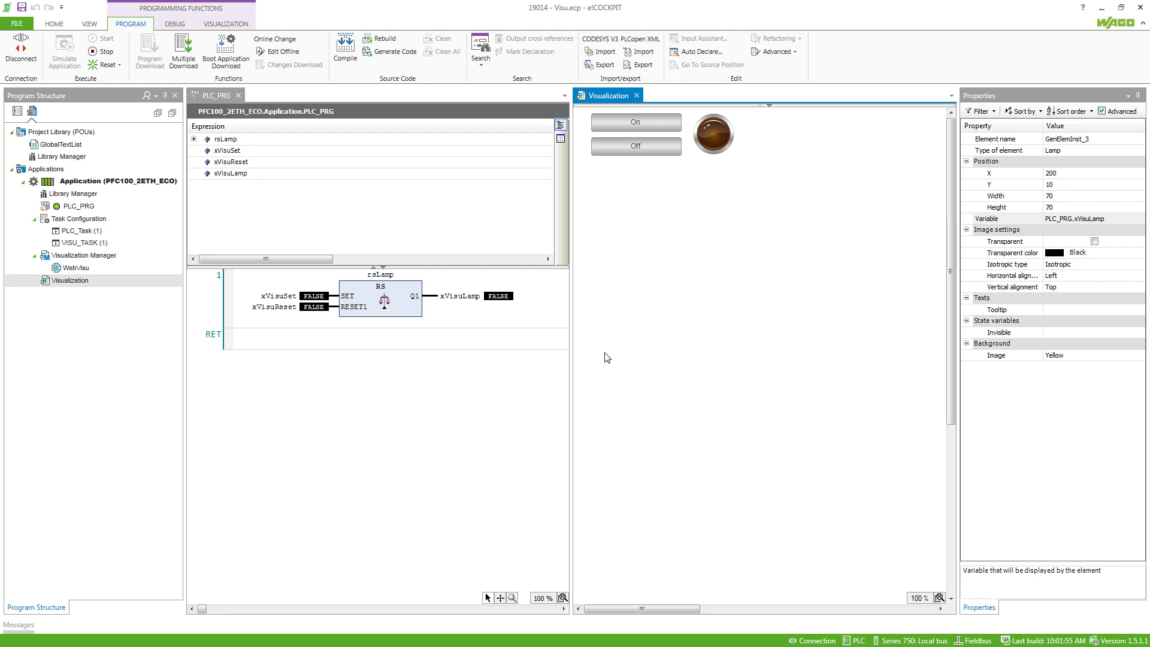
left_click(633, 126)
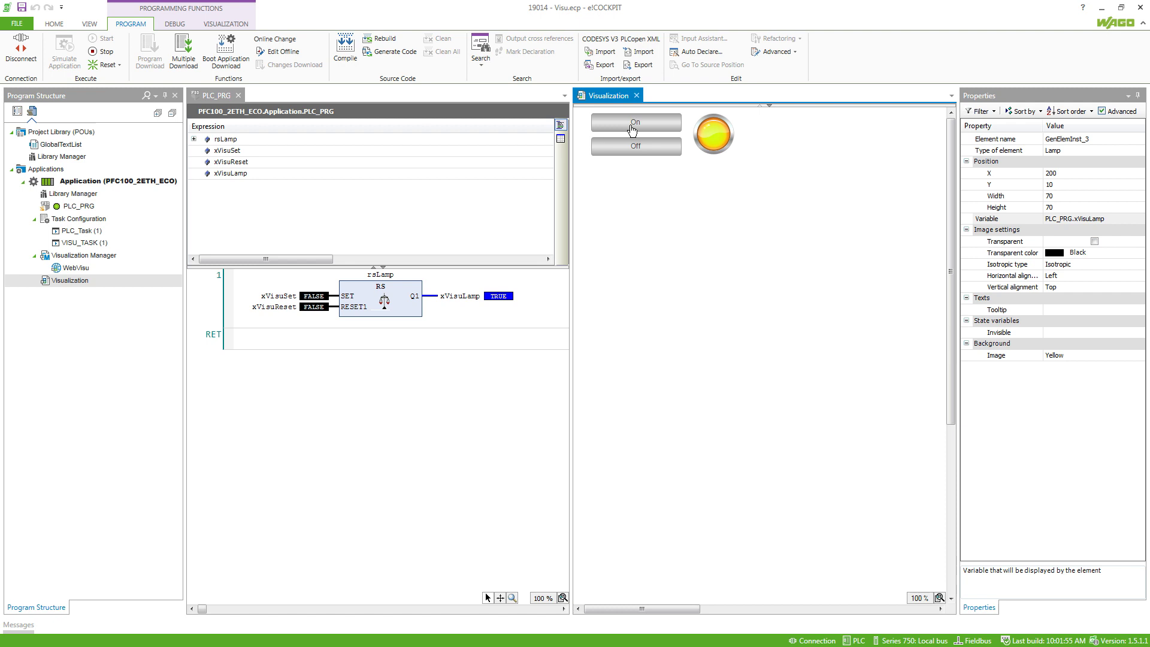
left_click(636, 148)
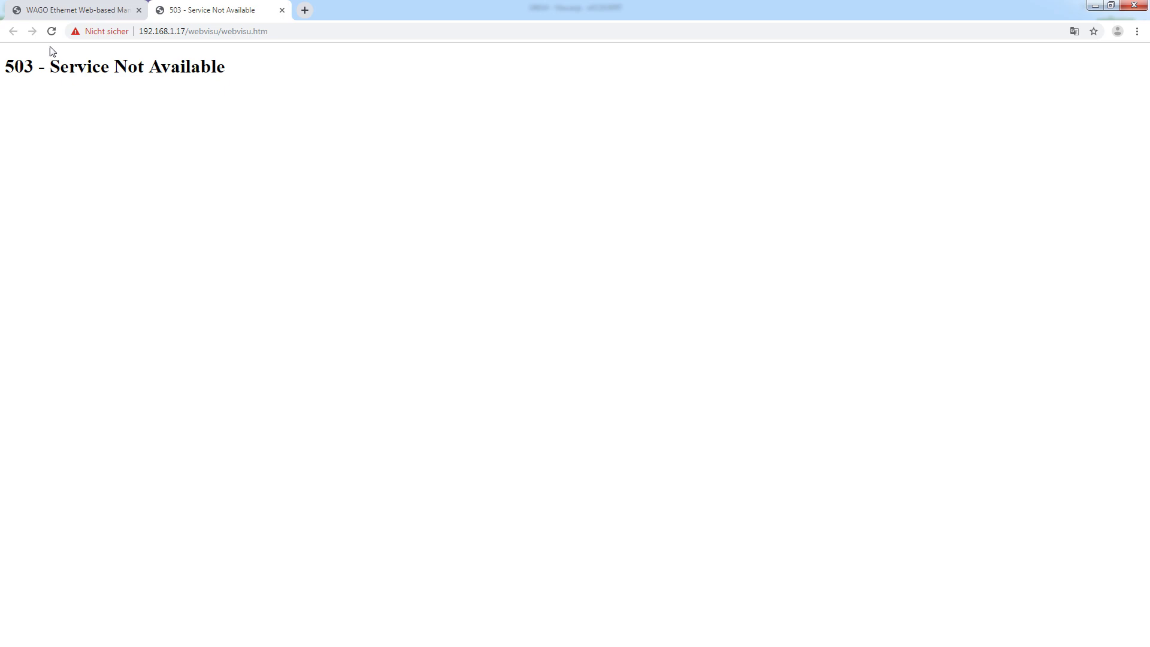
- Open Ports and Services > PLC Runtime Services and submit the login username and password
left_click(60, 13)
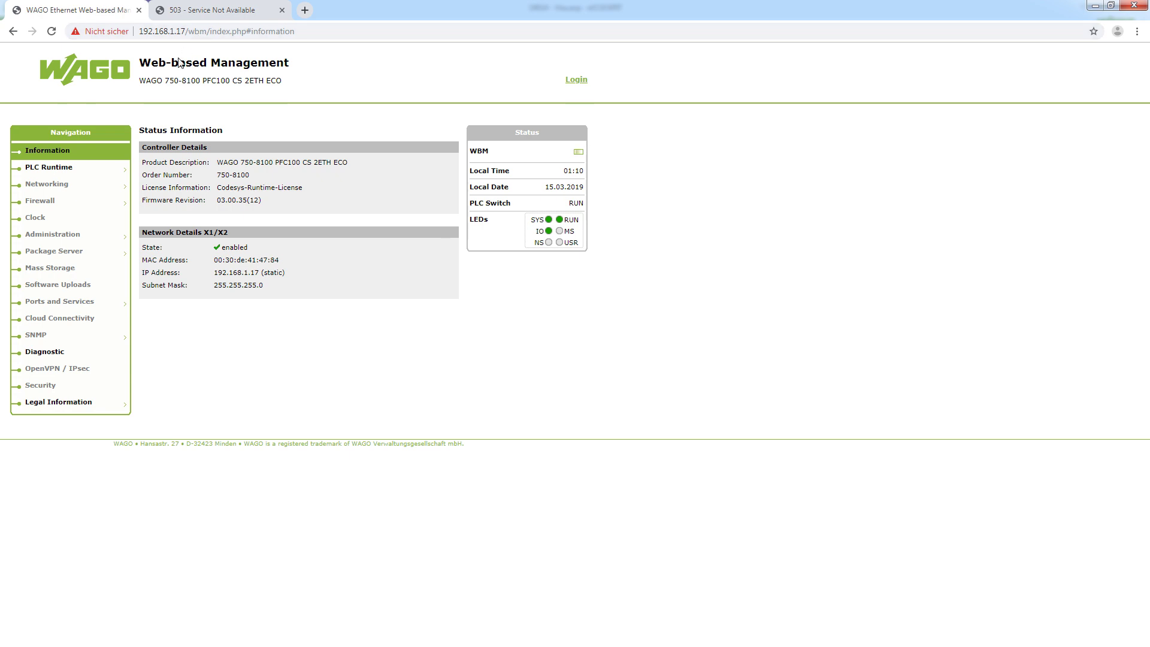
mouse_move(107, 303)
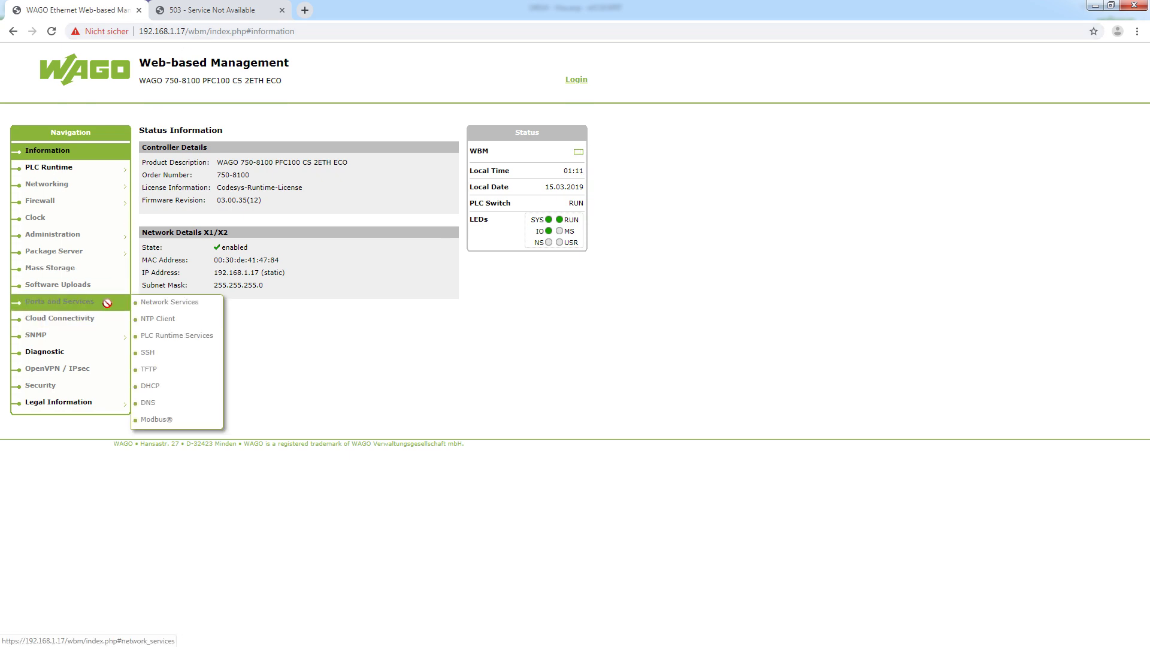
left_click(179, 335)
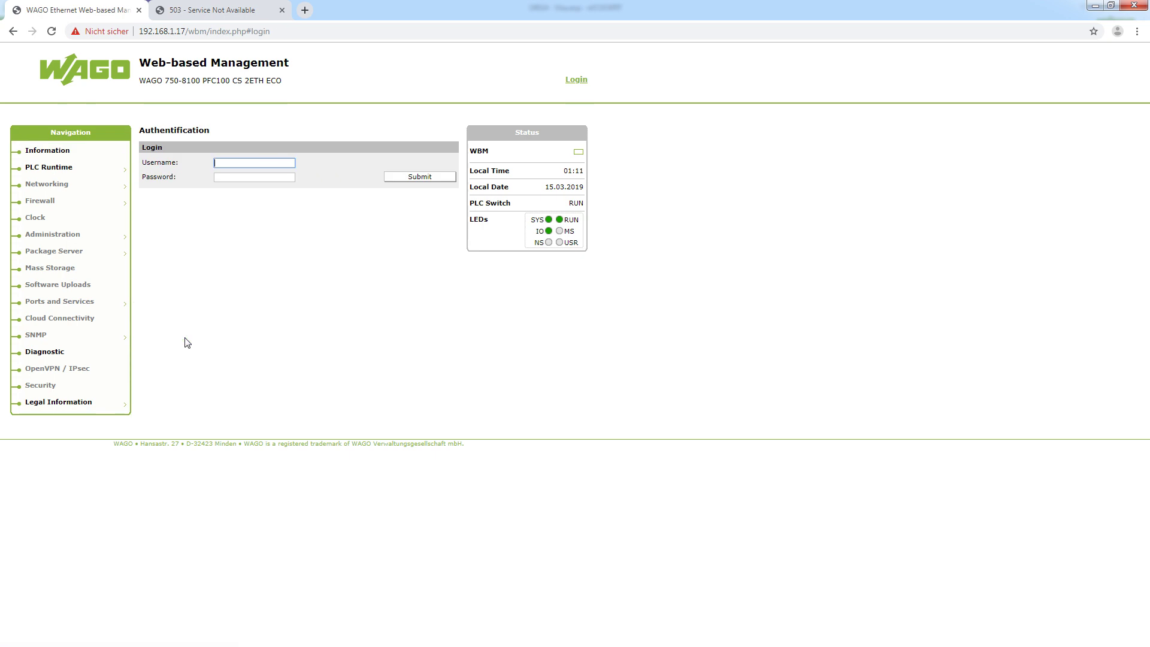
key("Tab")
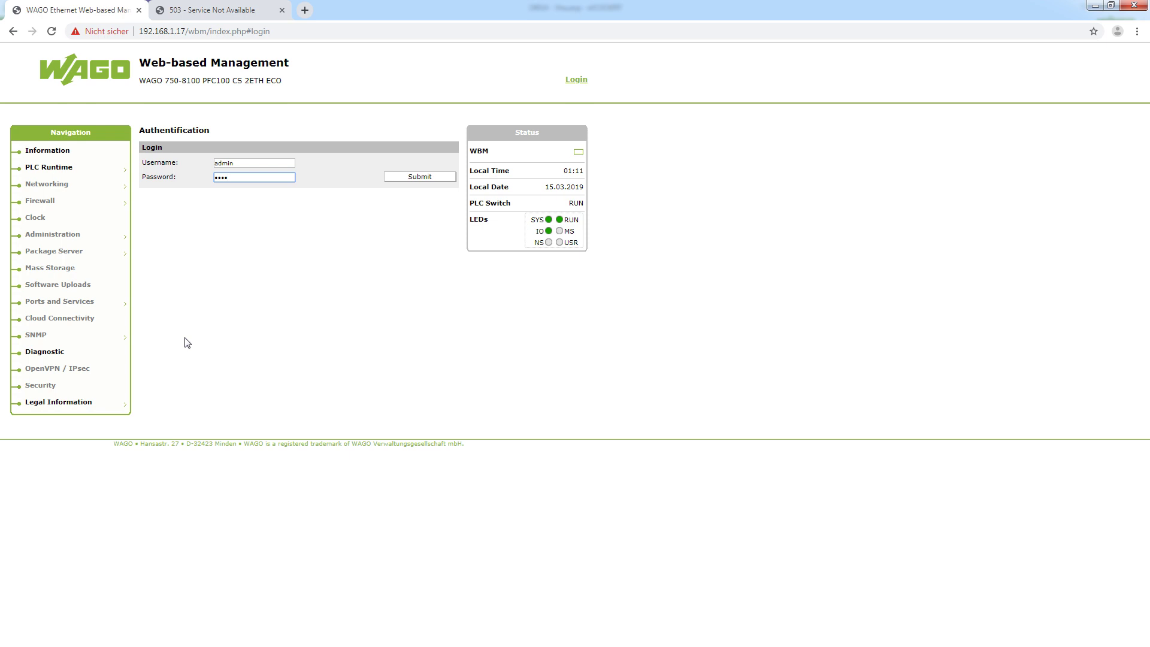
left_click(412, 177)
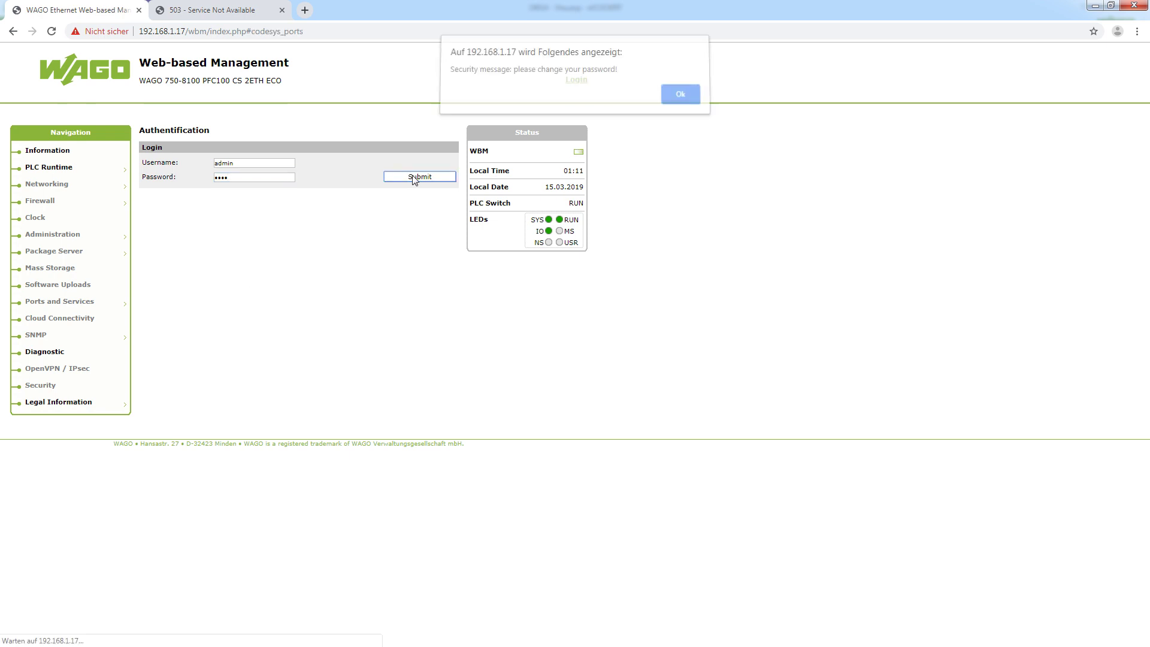
- Dismiss the password alert and enable and submit the e!RUNTIME webserver setting
left_click(677, 101)
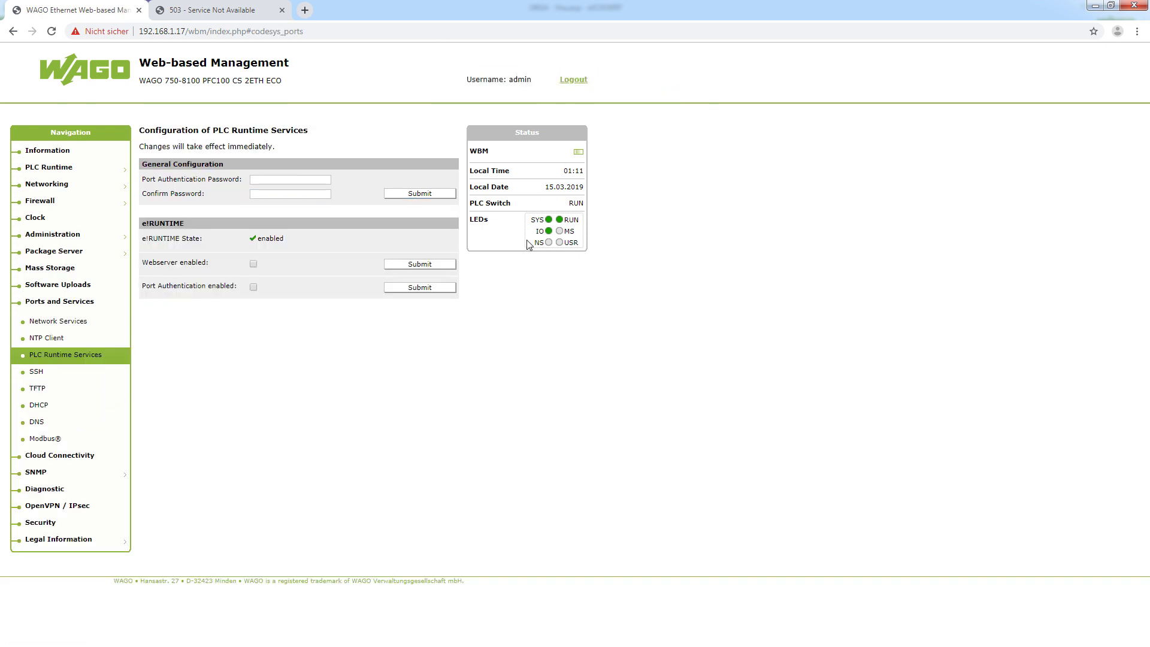
left_click(254, 265)
left_click(400, 265)
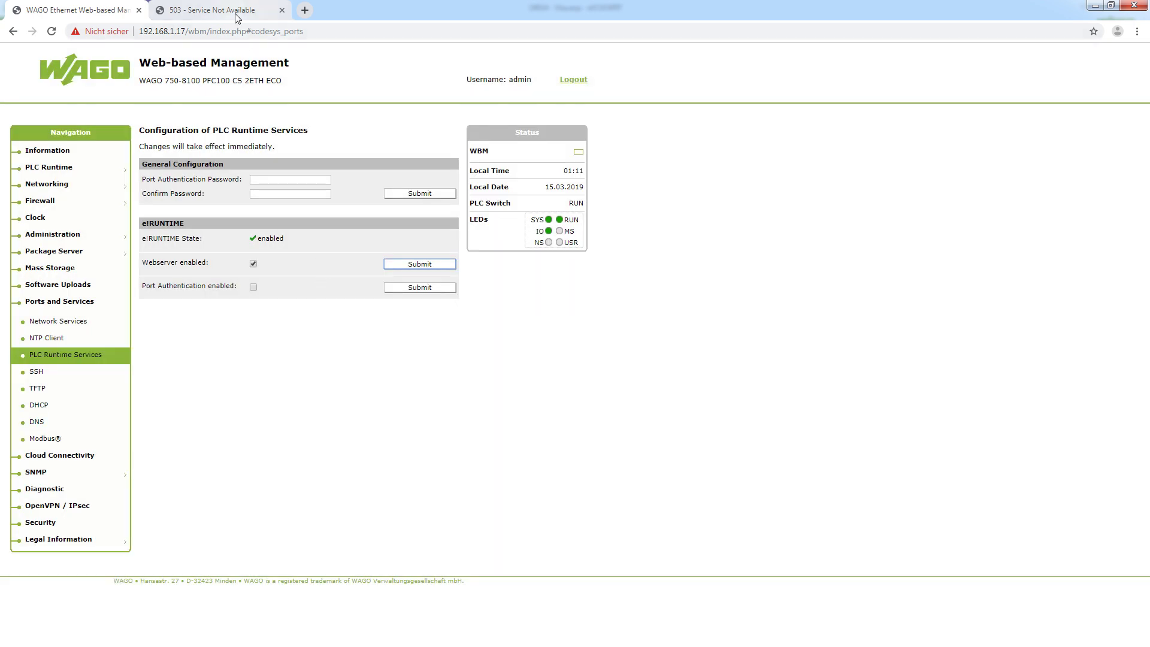
- Reload the 192.168.1.17/webvisu/webvisu.htm page in its browser tab
left_click(232, 10)
left_click(231, 31)
key("Return")
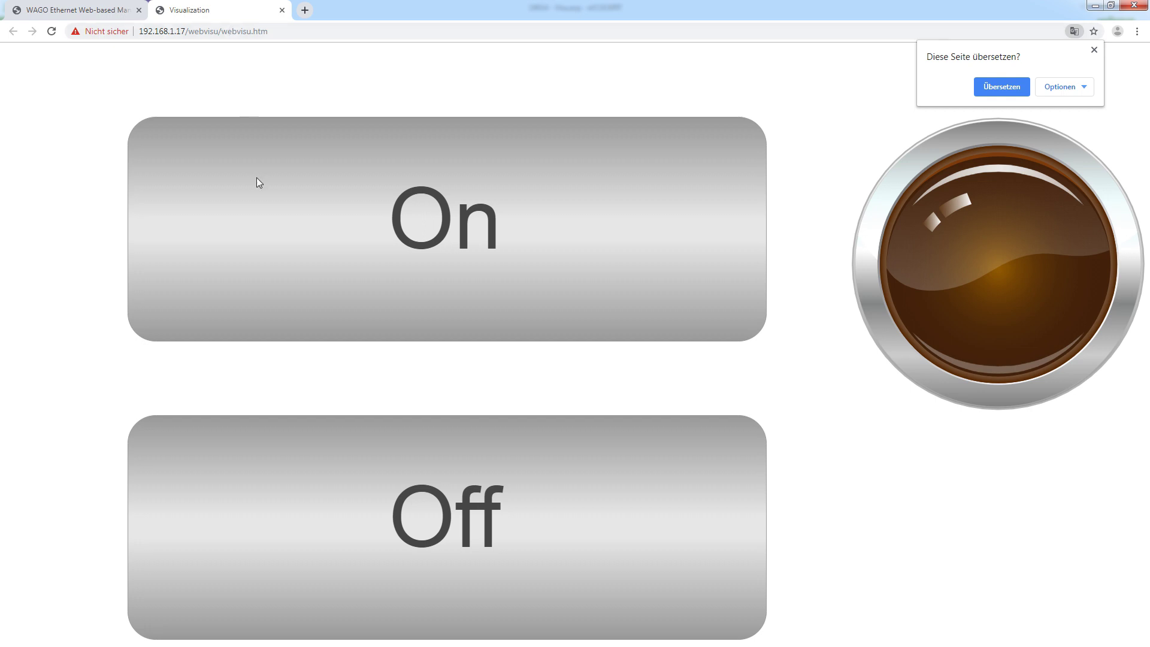
- Press On to light the lamp, then Off to darken it
left_click(260, 202)
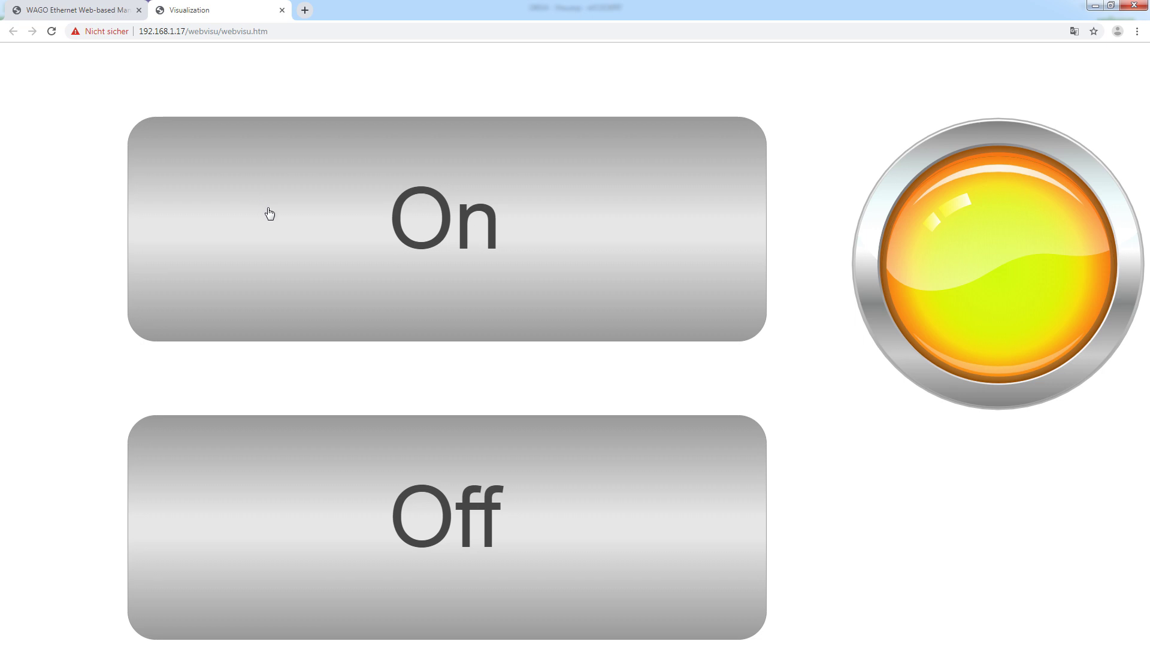
left_click(315, 449)
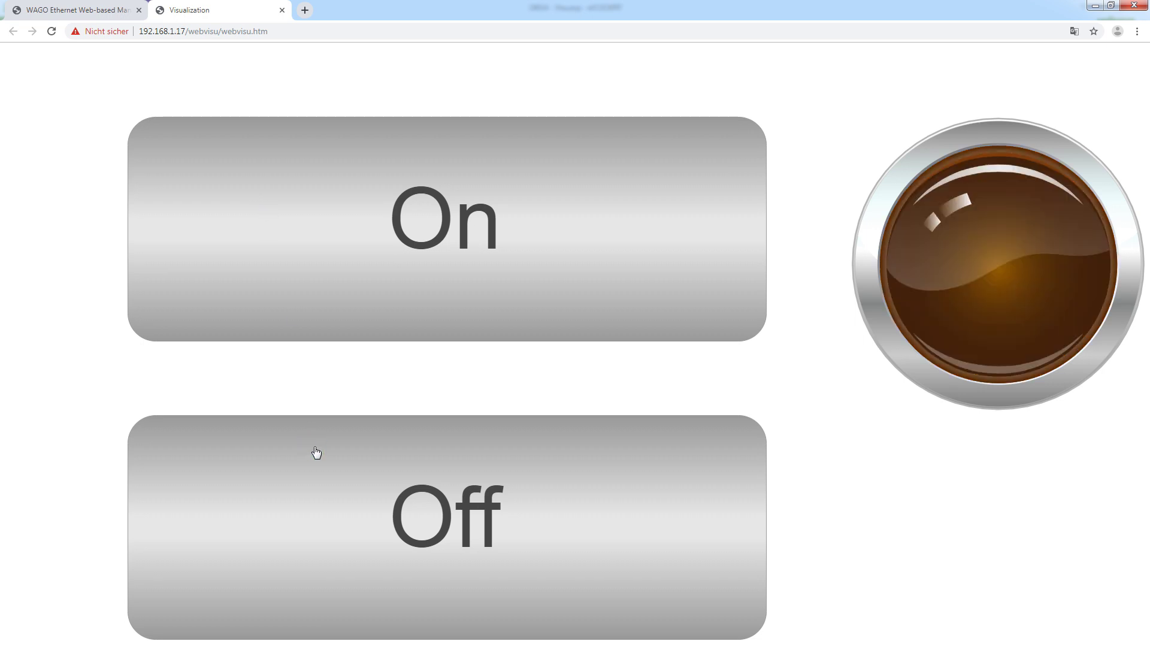